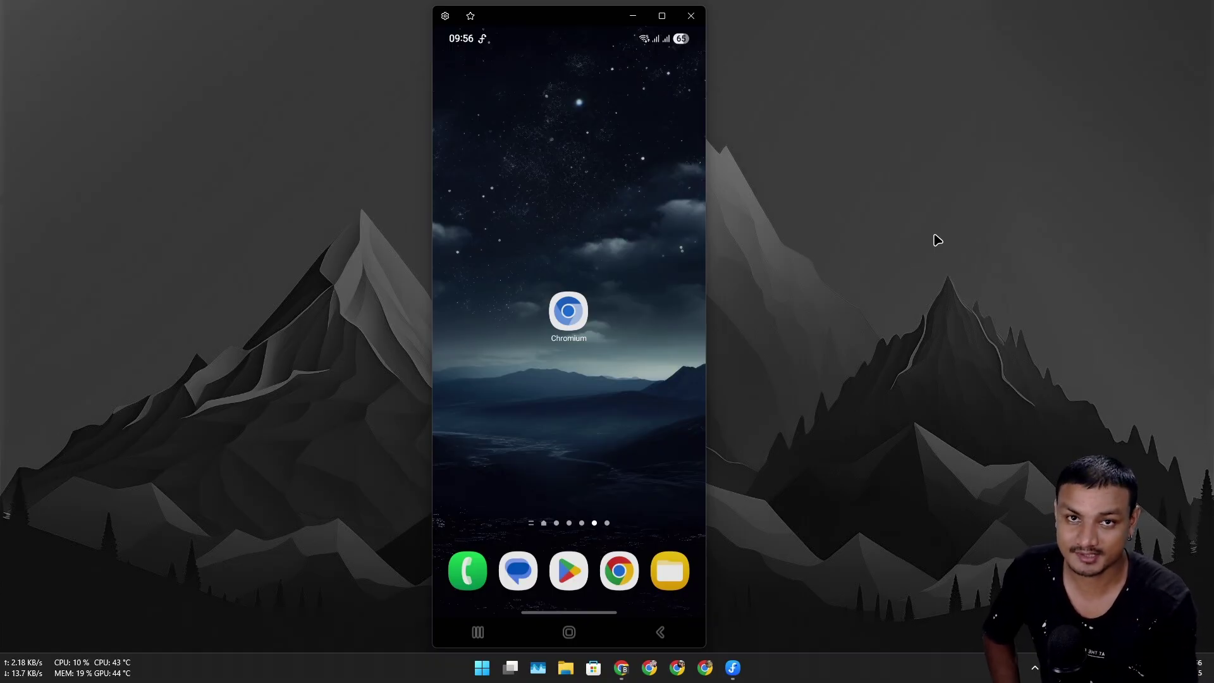
Launch Chromium on the mirrored phone to show the AndroidDesktop_arm64 snapshots index
left_click(618, 570)
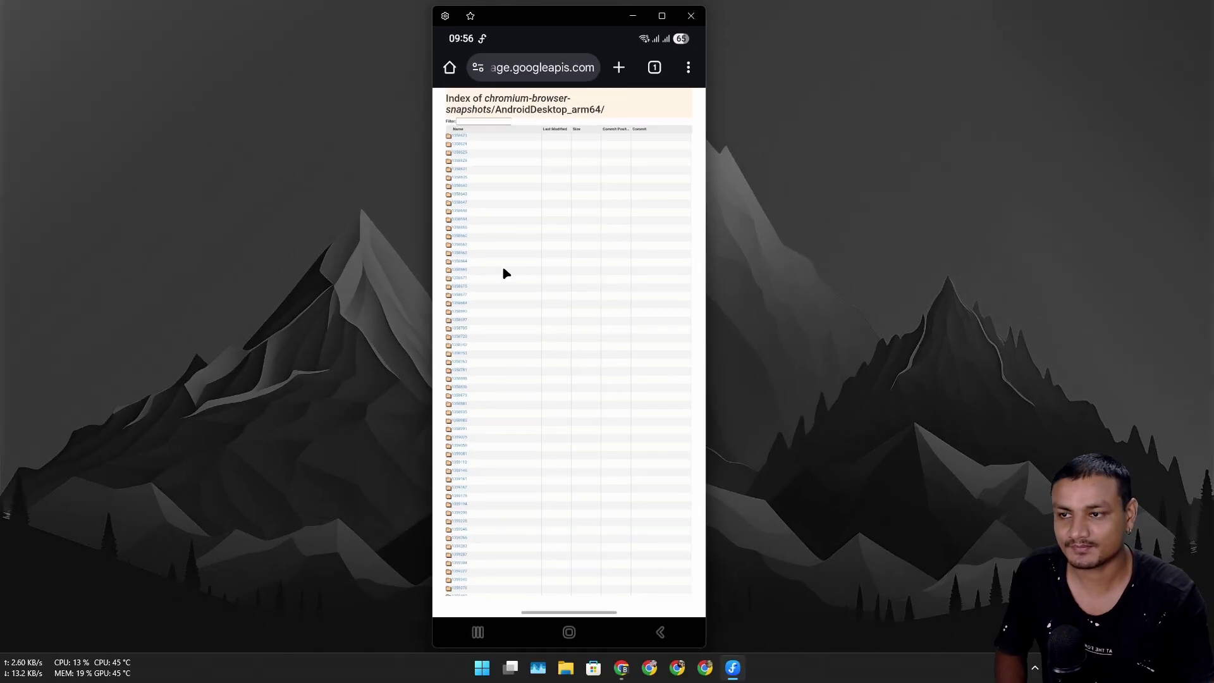
scroll(571, 265, "down", 5)
scroll(570, 264, "down", 4)
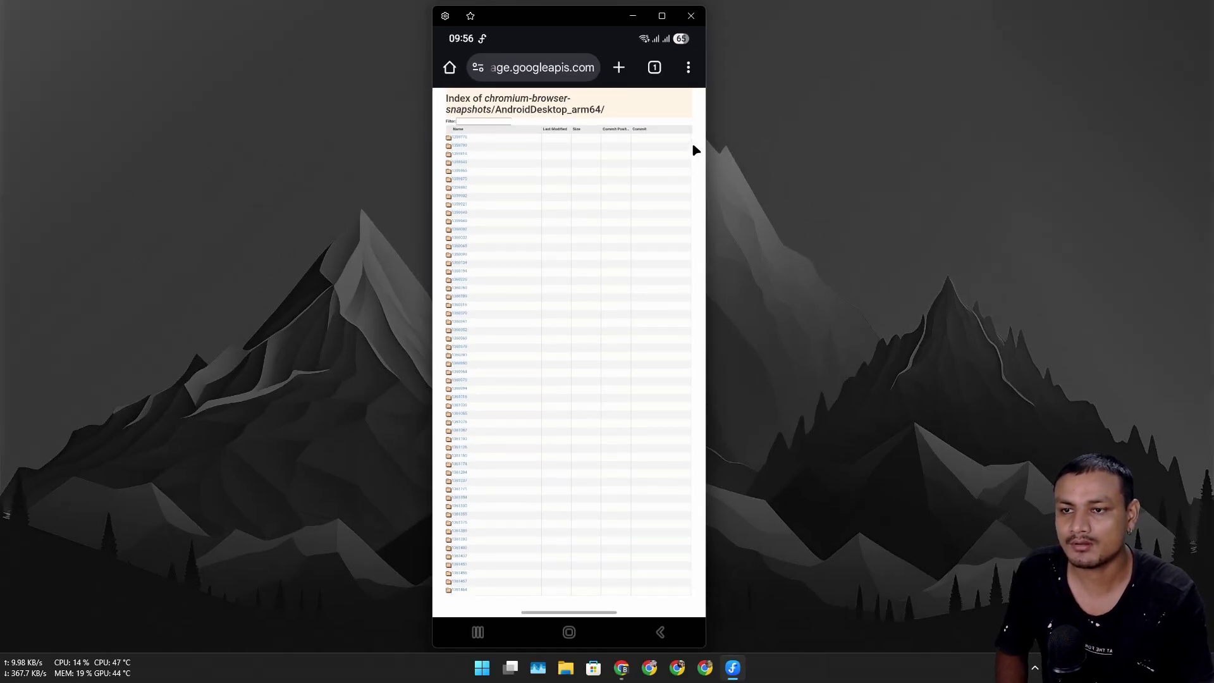
scroll(692, 150, "down", 4)
scroll(691, 138, "down", 3)
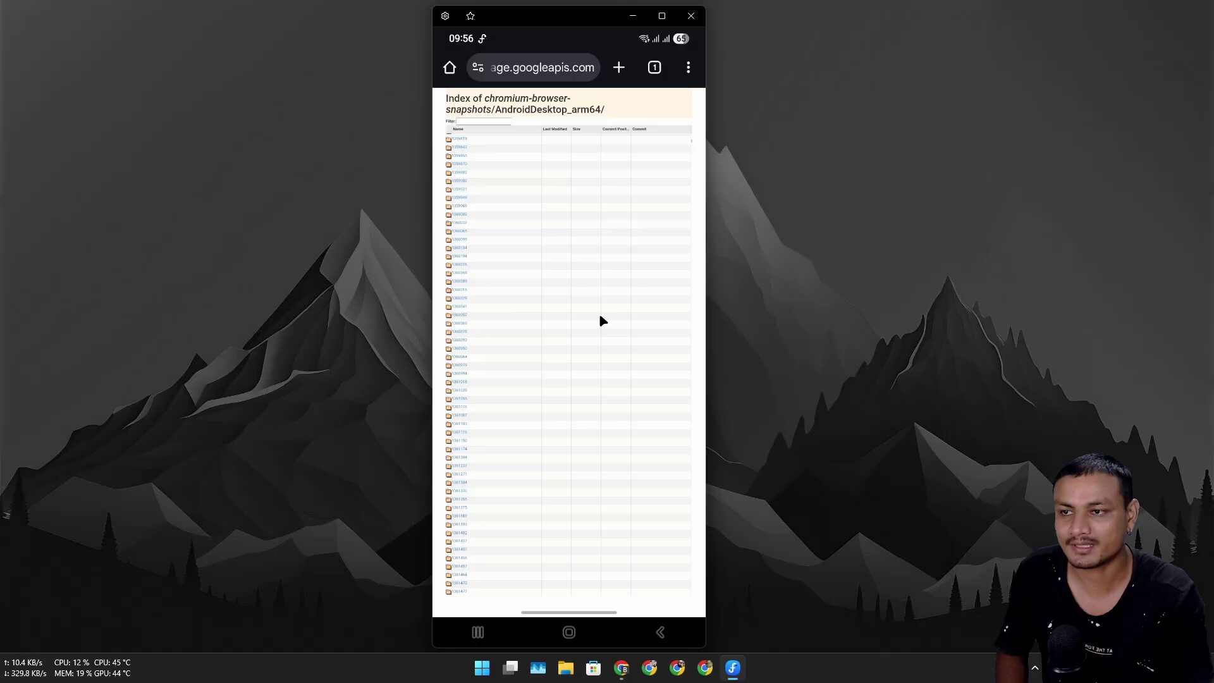
scroll(598, 313, "down", 3)
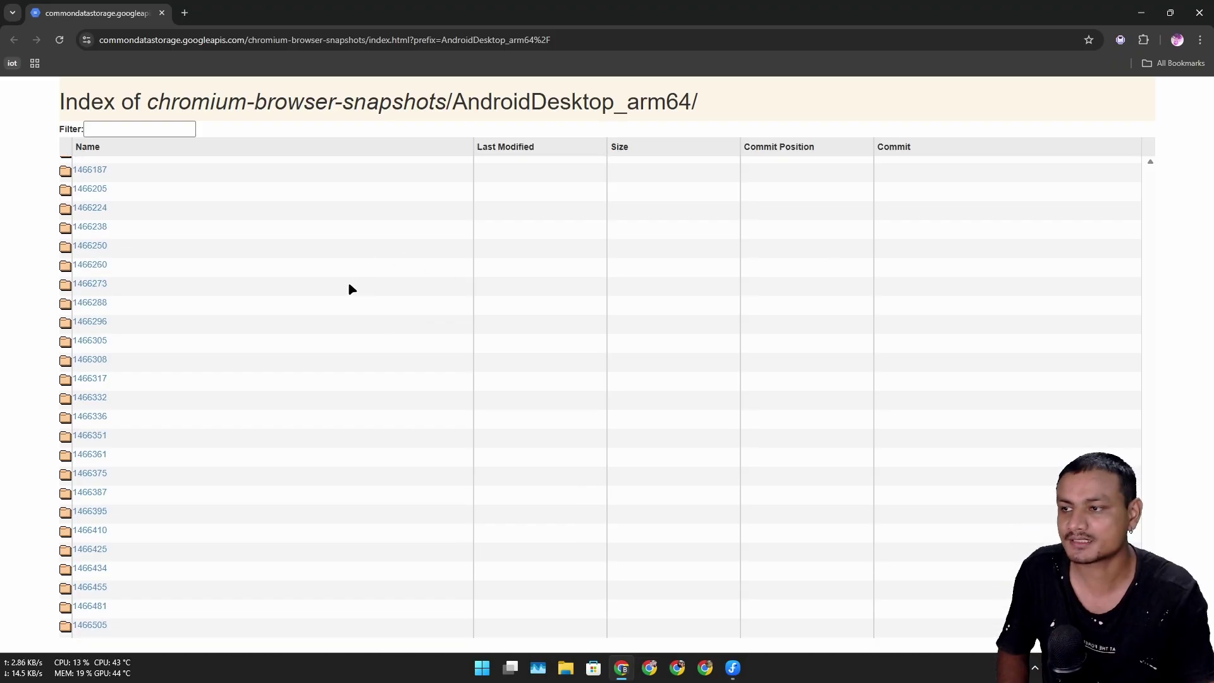
scroll(348, 288, "down", 5)
scroll(342, 288, "down", 4)
scroll(176, 375, "down", 5)
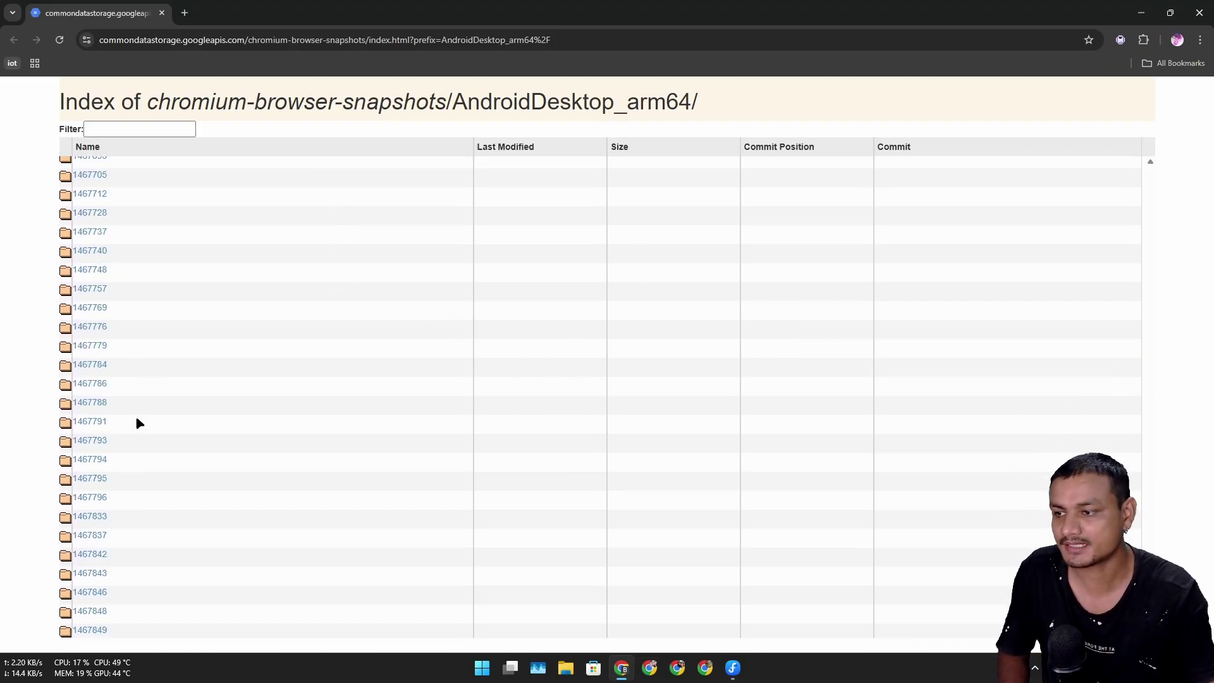
scroll(176, 398, "down", 5)
scroll(176, 455, "down", 5)
scroll(284, 483, "down", 5)
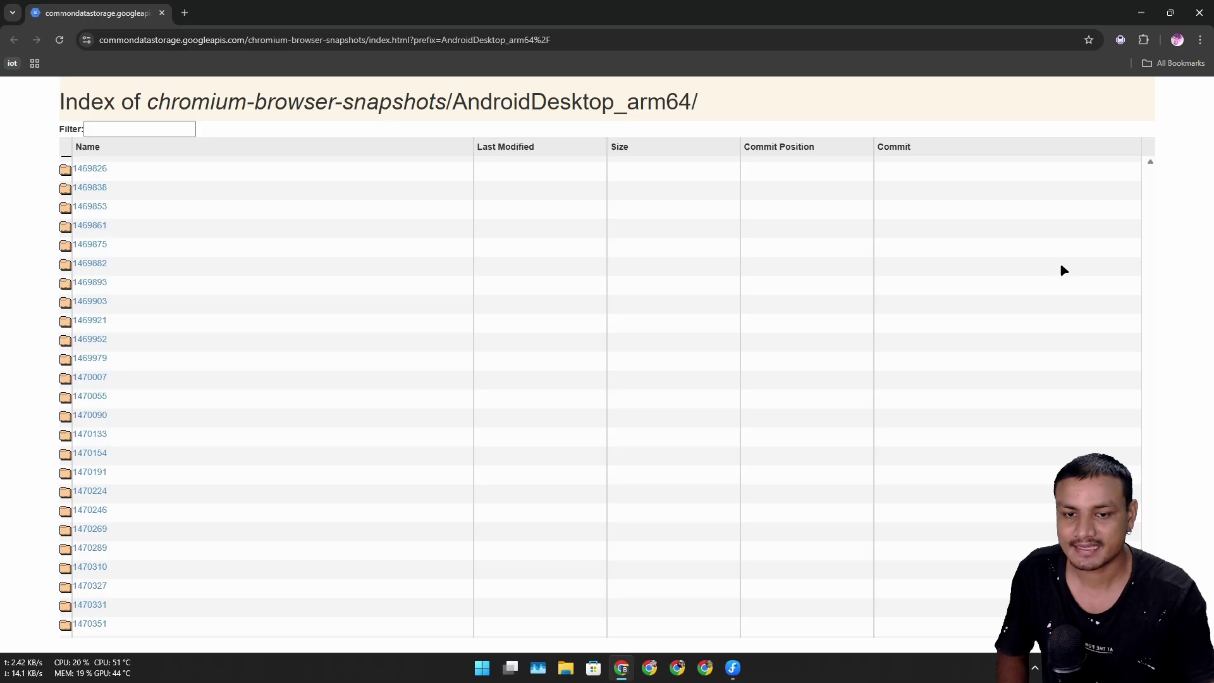
Jump to the end of the snapshots list and minimize the desktop browser
key("End")
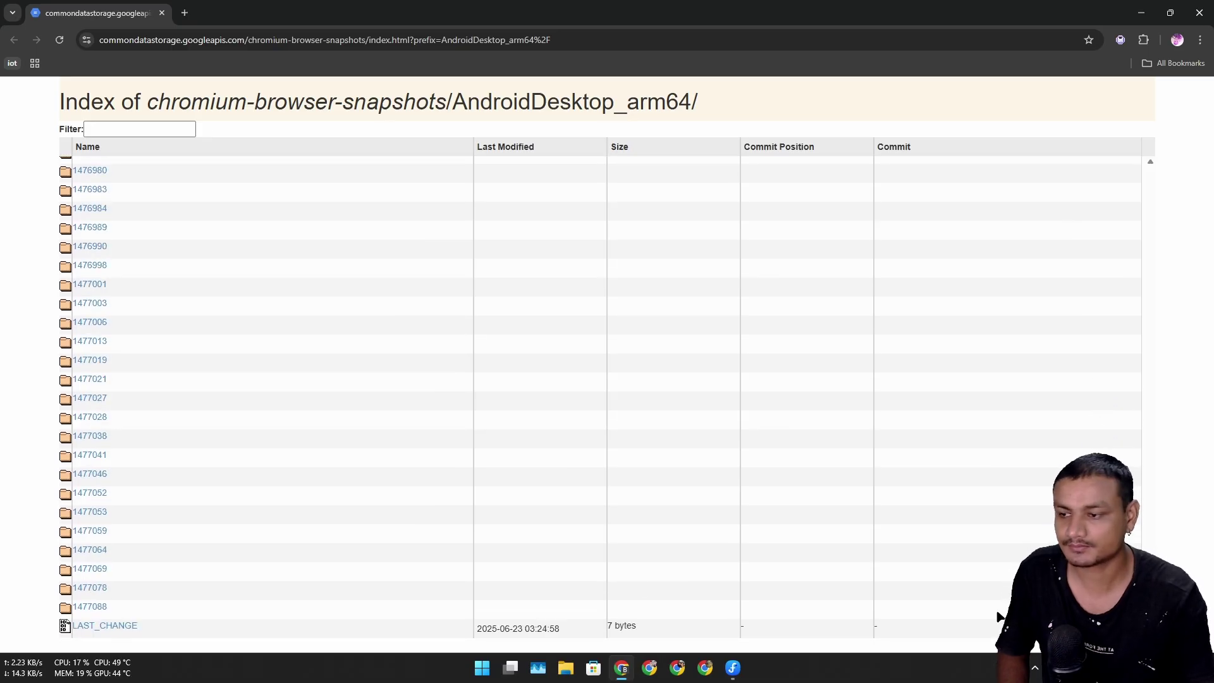
left_click(732, 669)
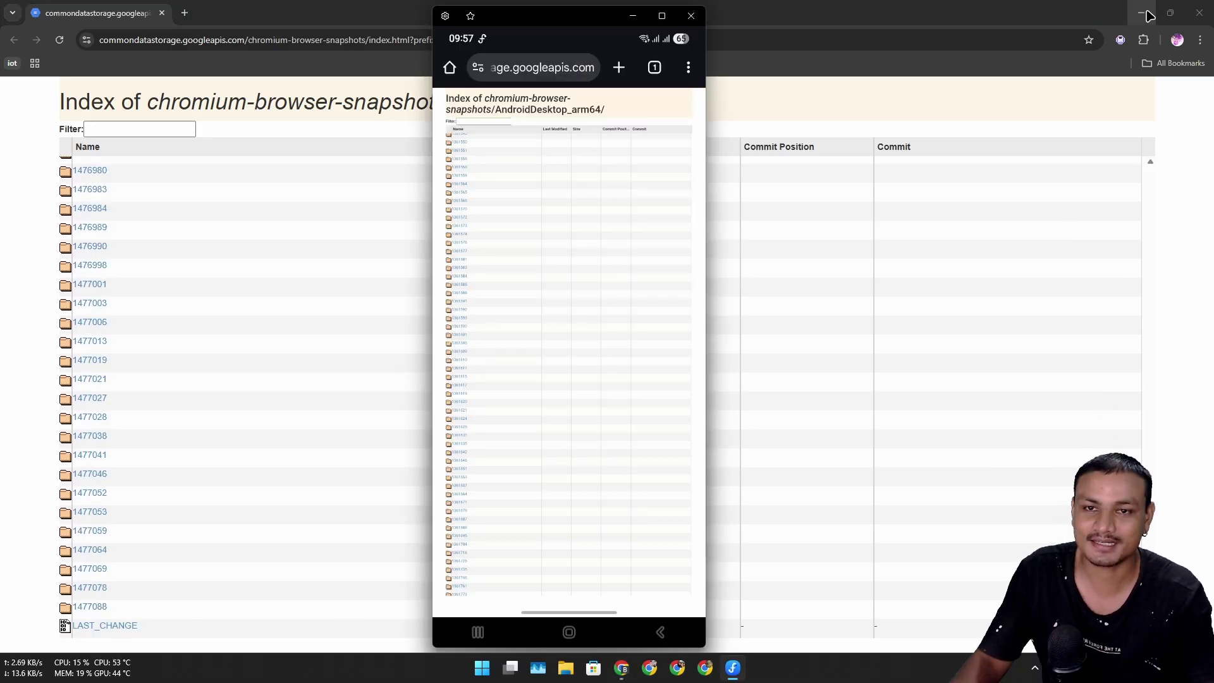
scroll(608, 422, "down", 5)
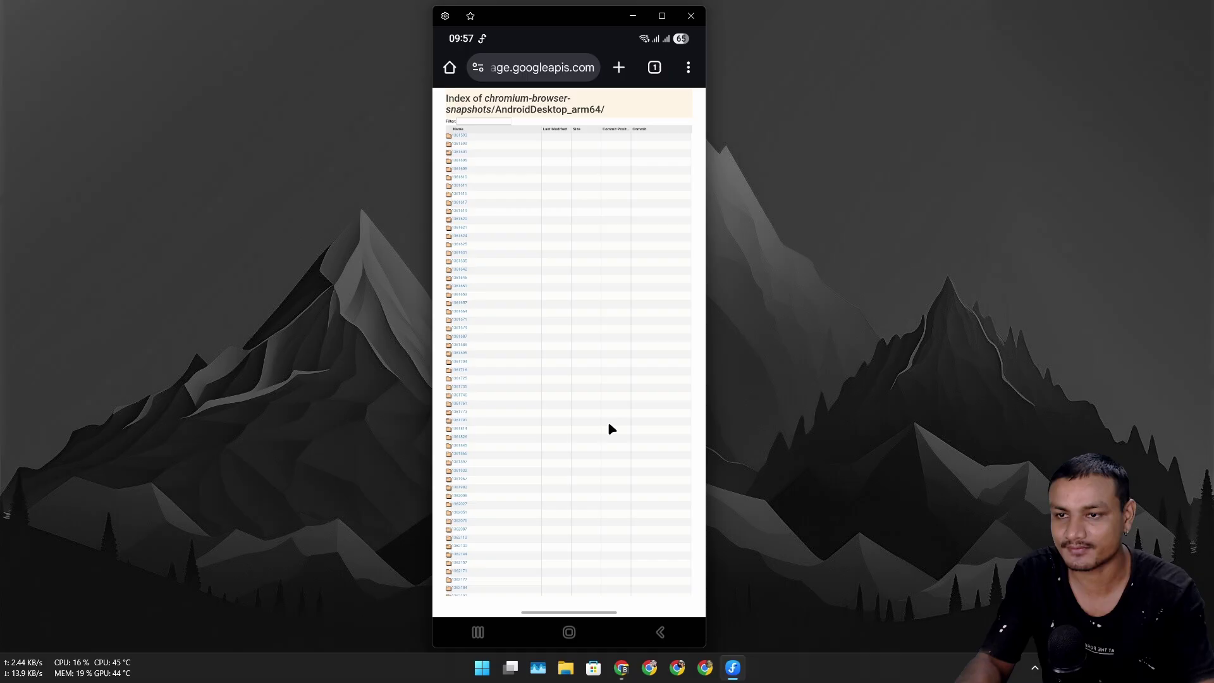
scroll(608, 421, "down", 5)
scroll(609, 421, "down", 5)
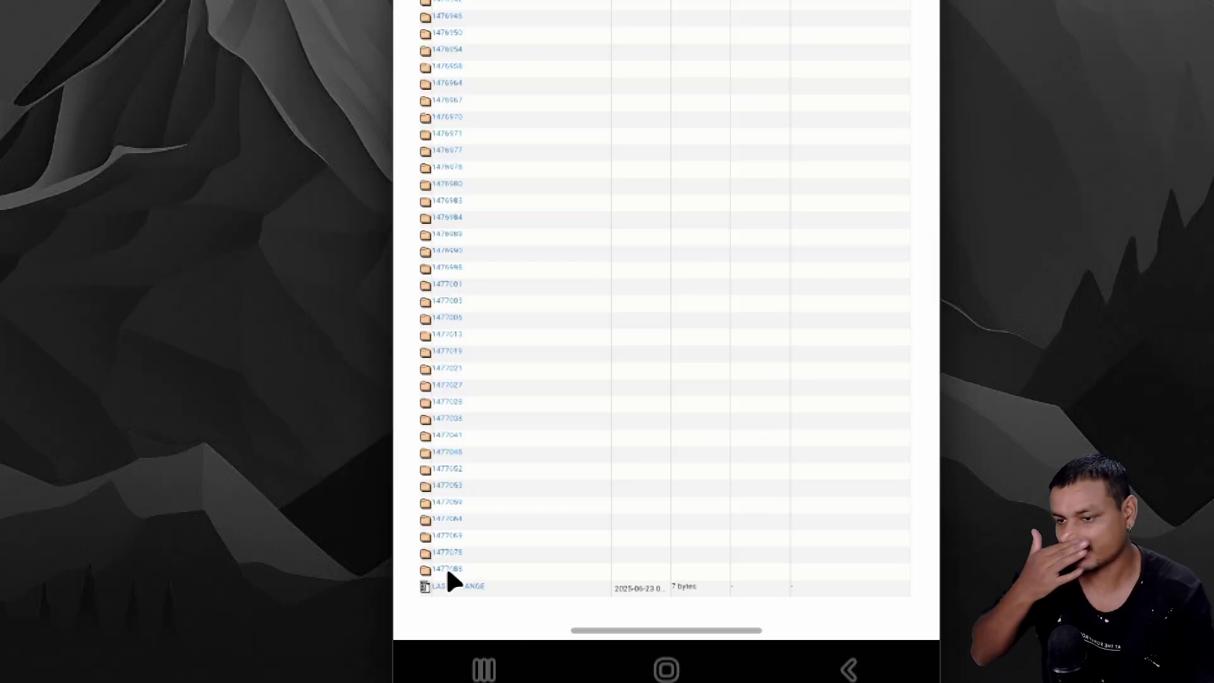
Open build folder 1477088 on the phone and in desktop Chrome, then hide desktop Chrome
left_click(453, 570)
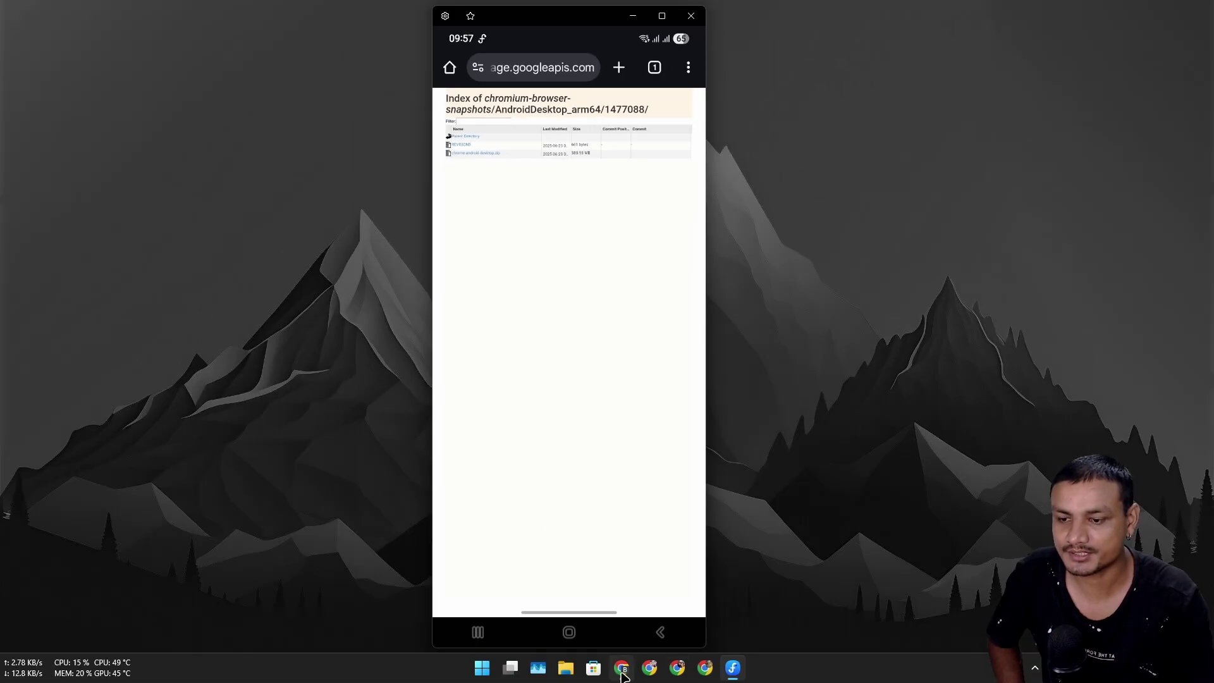
left_click(620, 668)
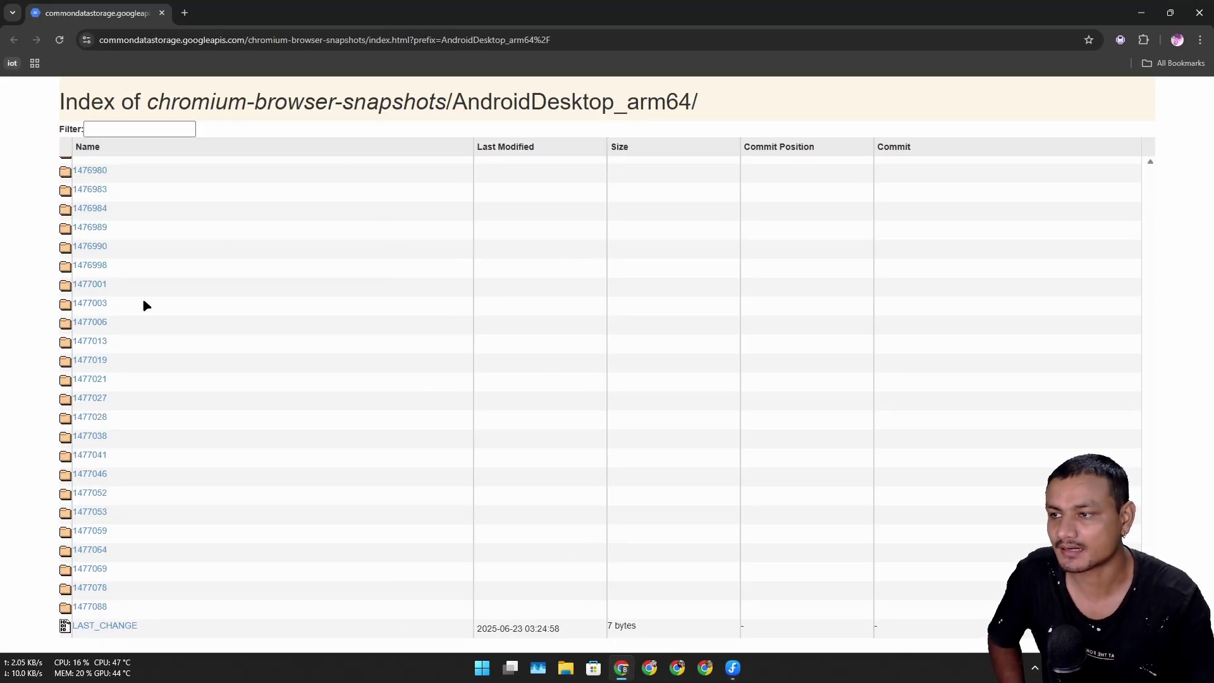
left_click(90, 606)
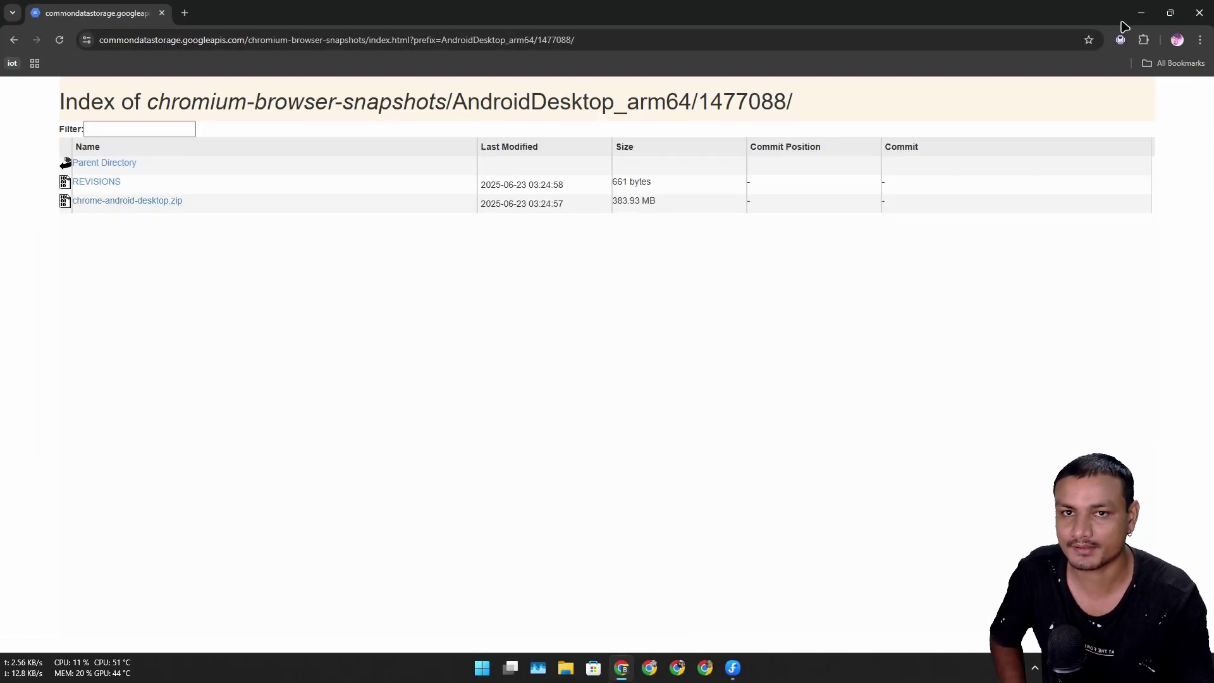
left_click(1132, 15)
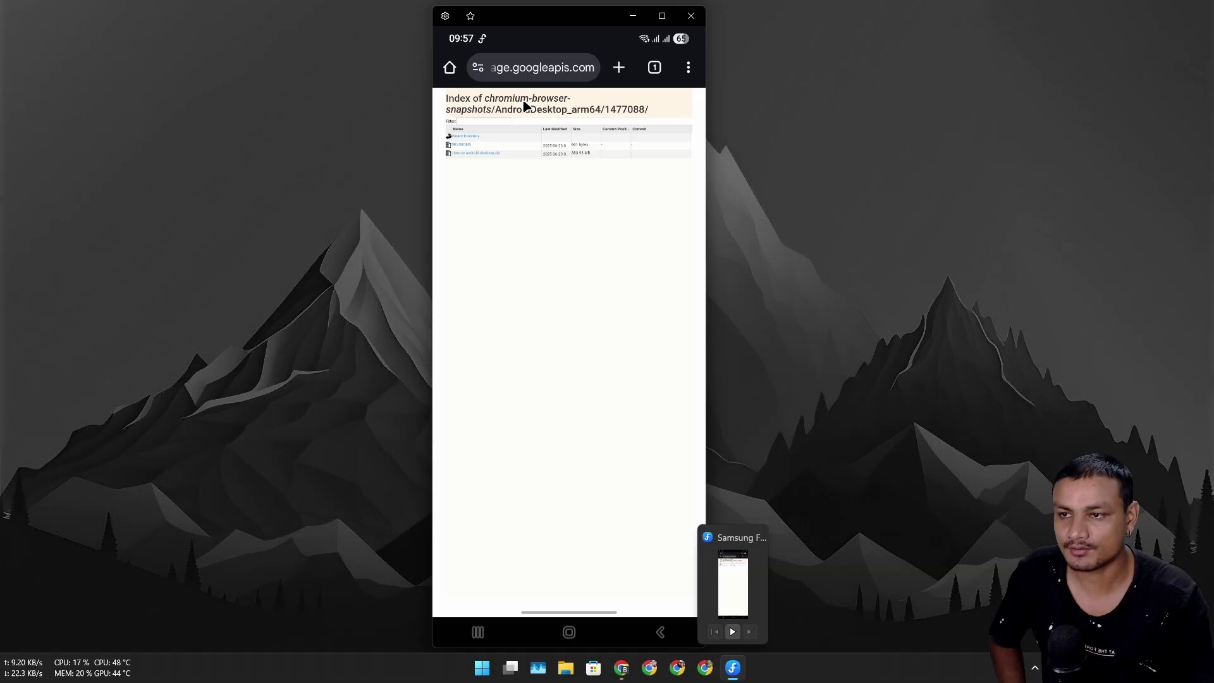
Download chrome-android-desktop.zip to the phone and extract it in the Download folder
left_click(476, 152)
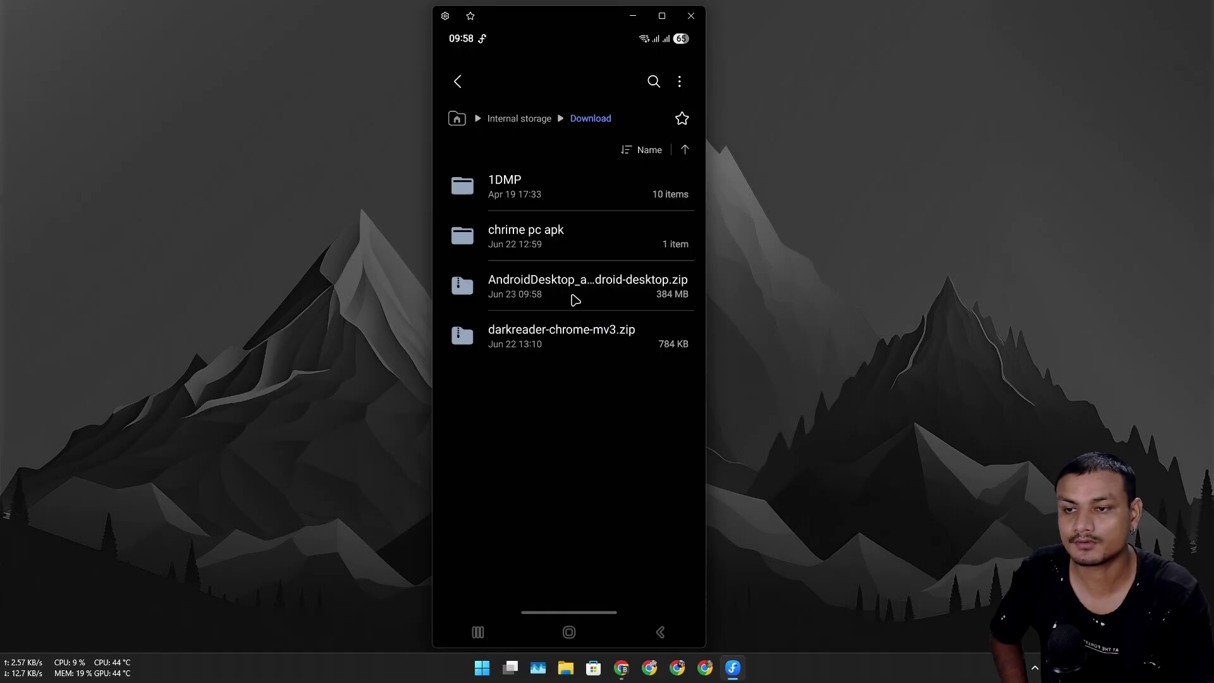
left_click(559, 294)
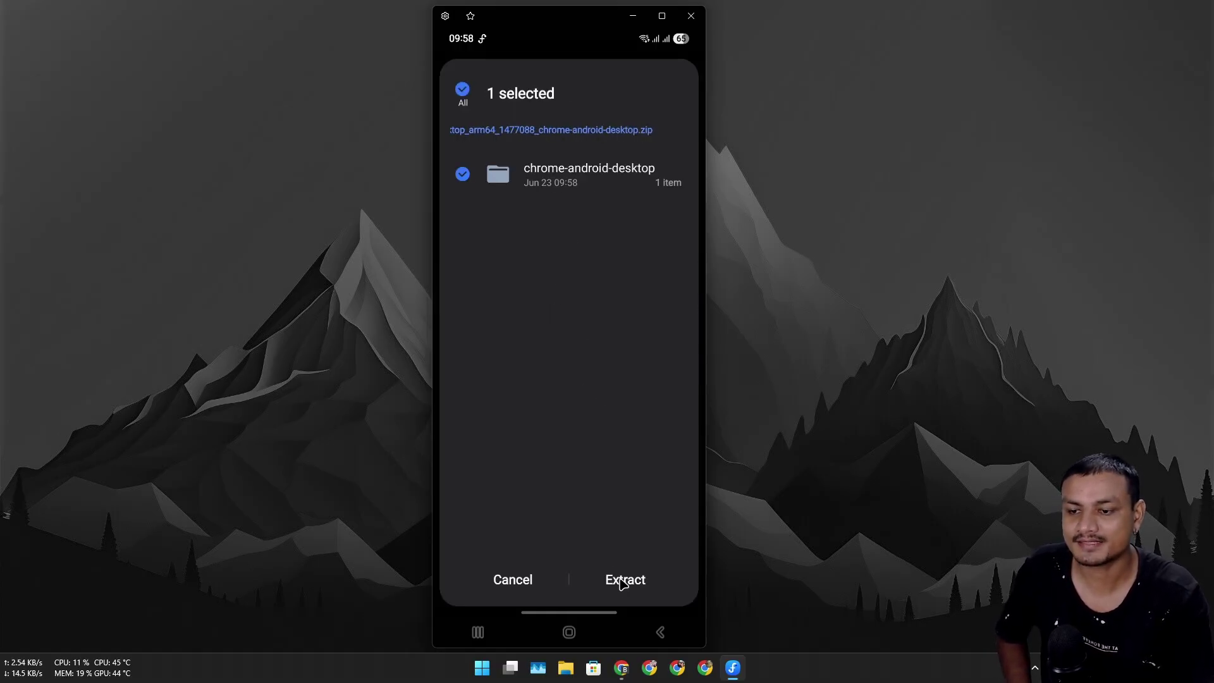
left_click(623, 579)
left_click(626, 331)
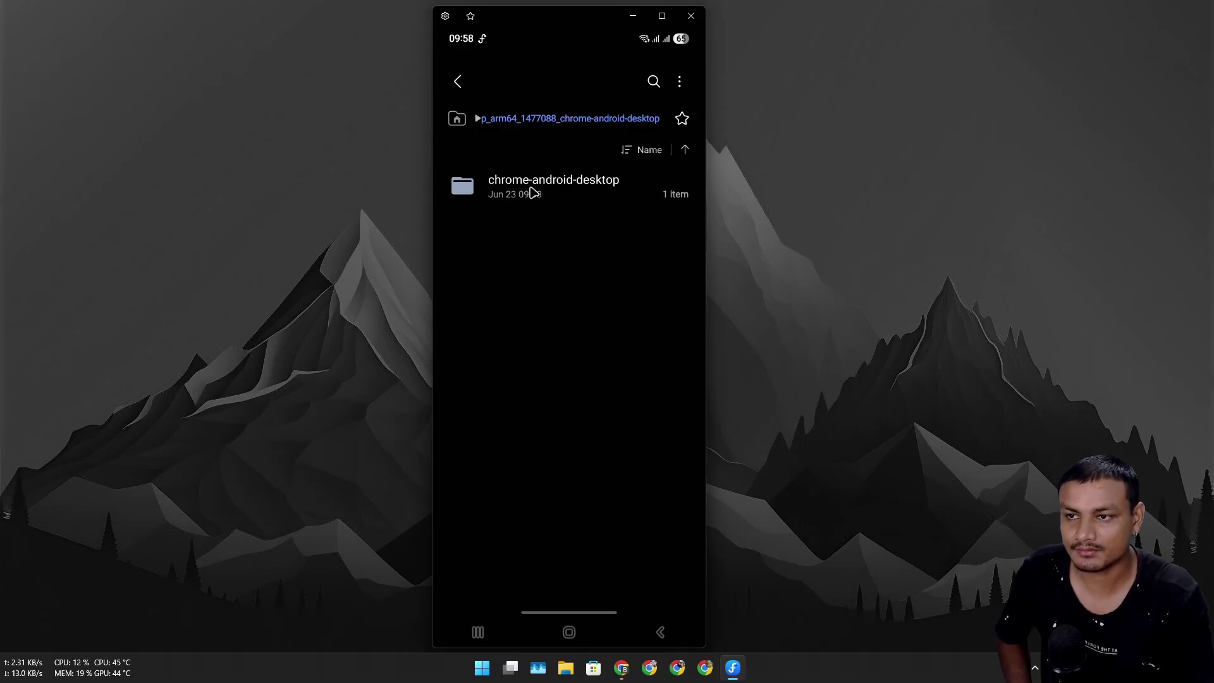
Install ChromePublic.apk from chrome-android-desktop > apks as a Chromium update
left_click(538, 194)
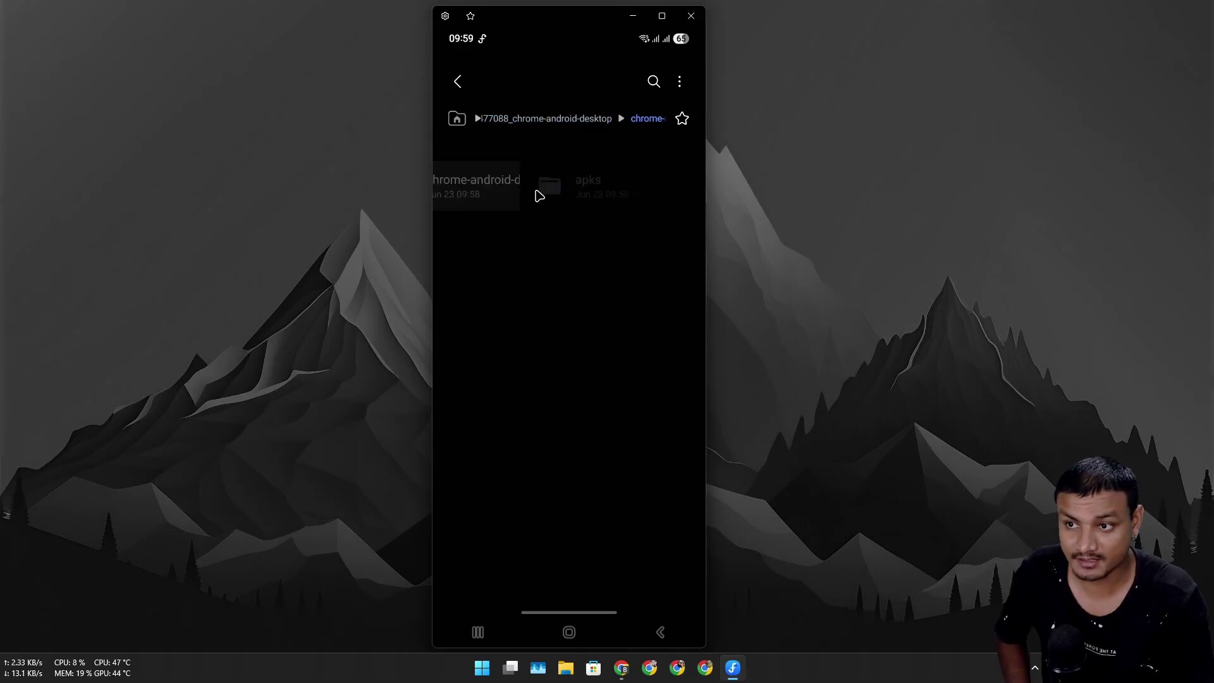
left_click(514, 183)
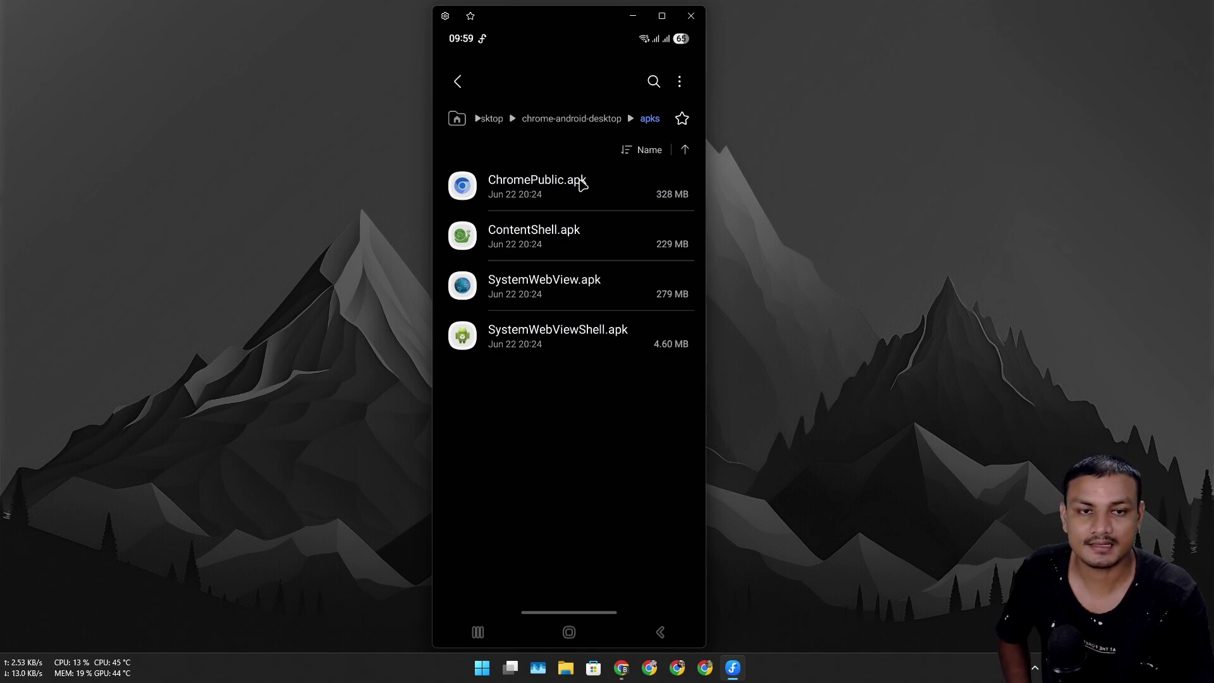
left_click(543, 194)
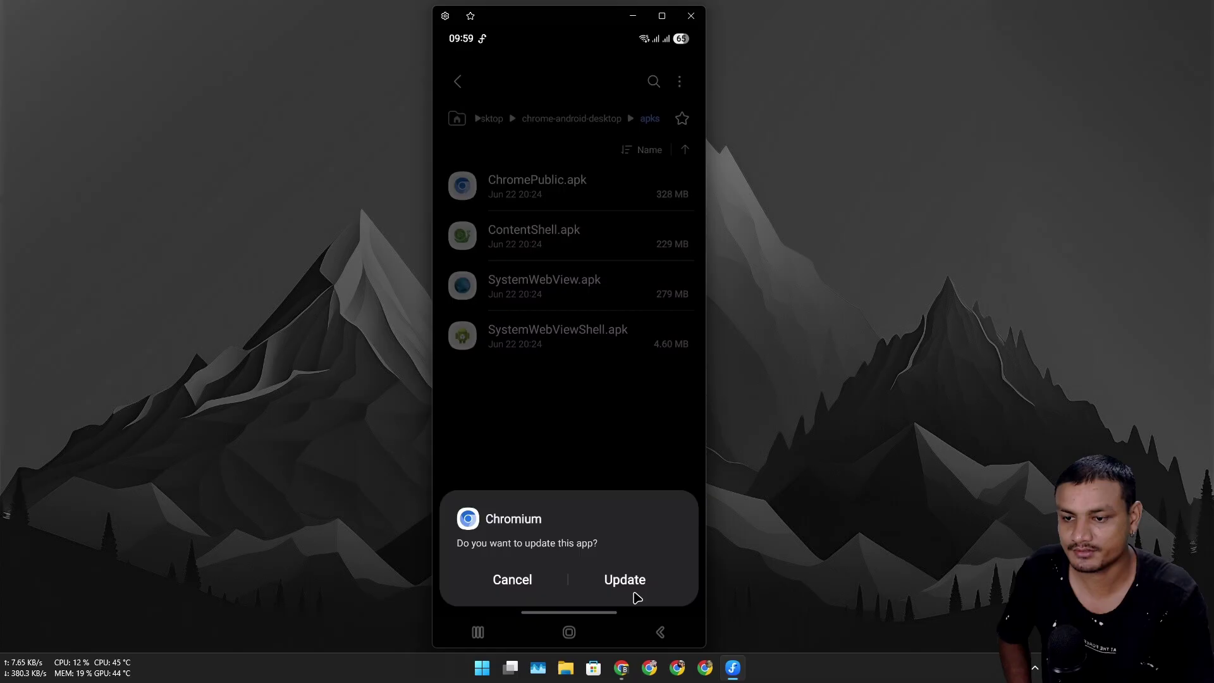
left_click(629, 582)
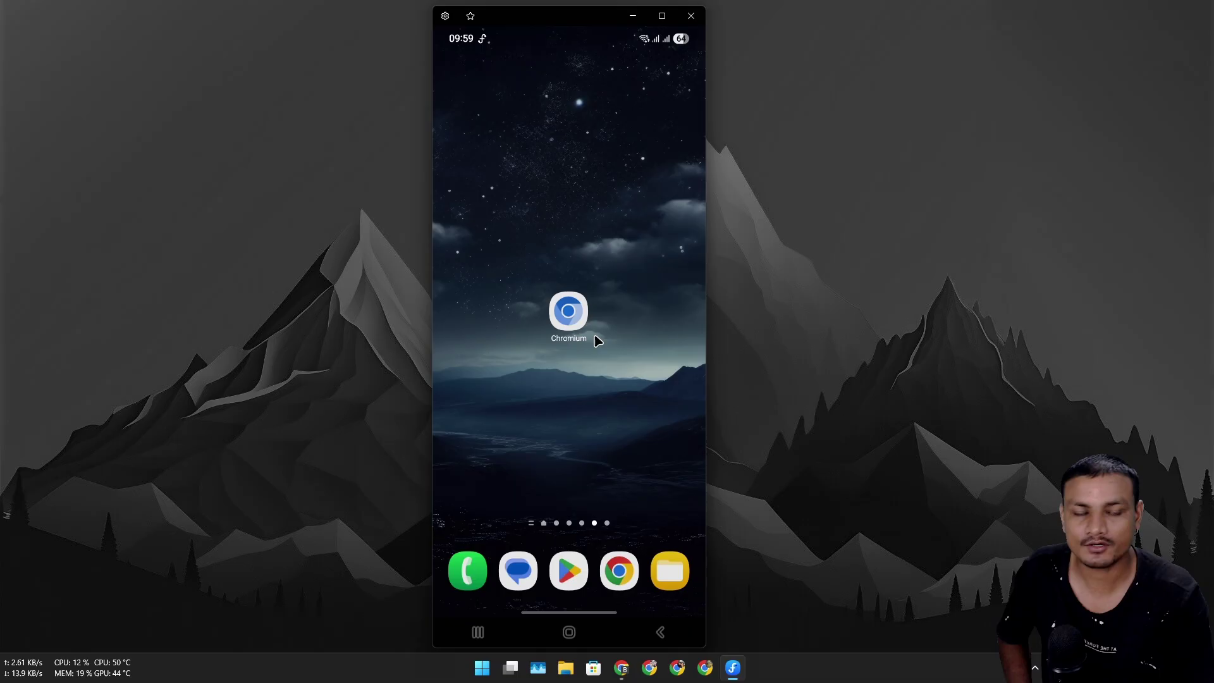
Launch the updated Chromium and open chrome://extensions from its overflow menu
left_click(568, 313)
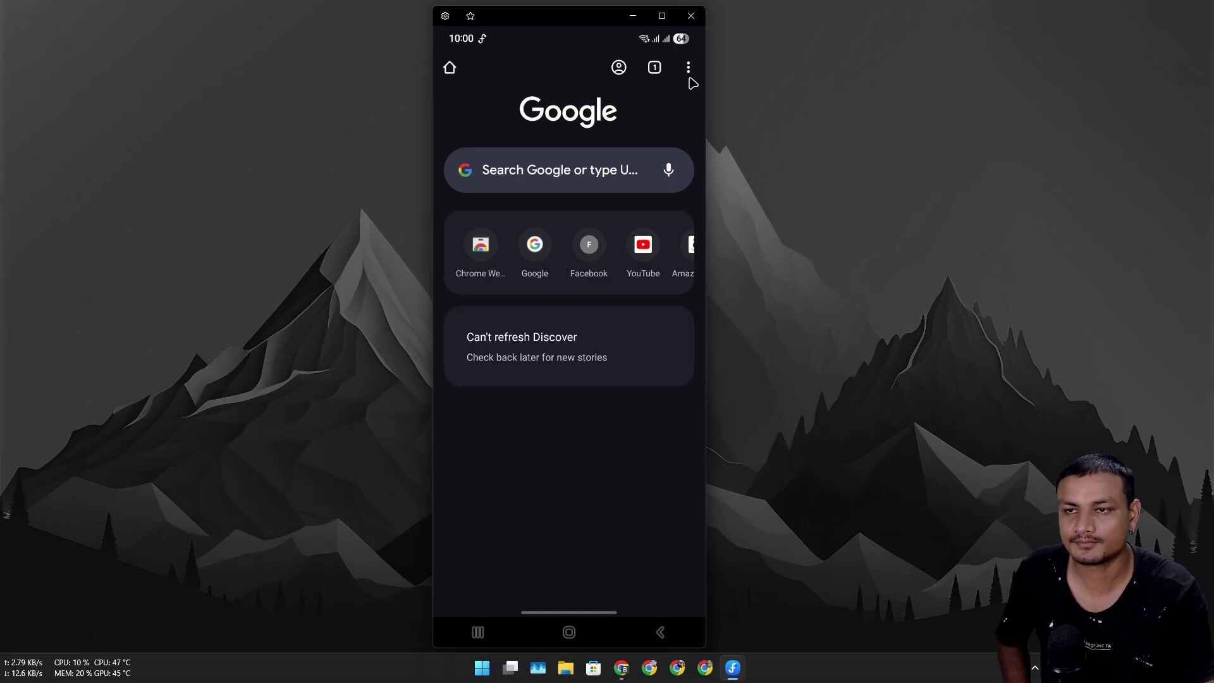
left_click(691, 68)
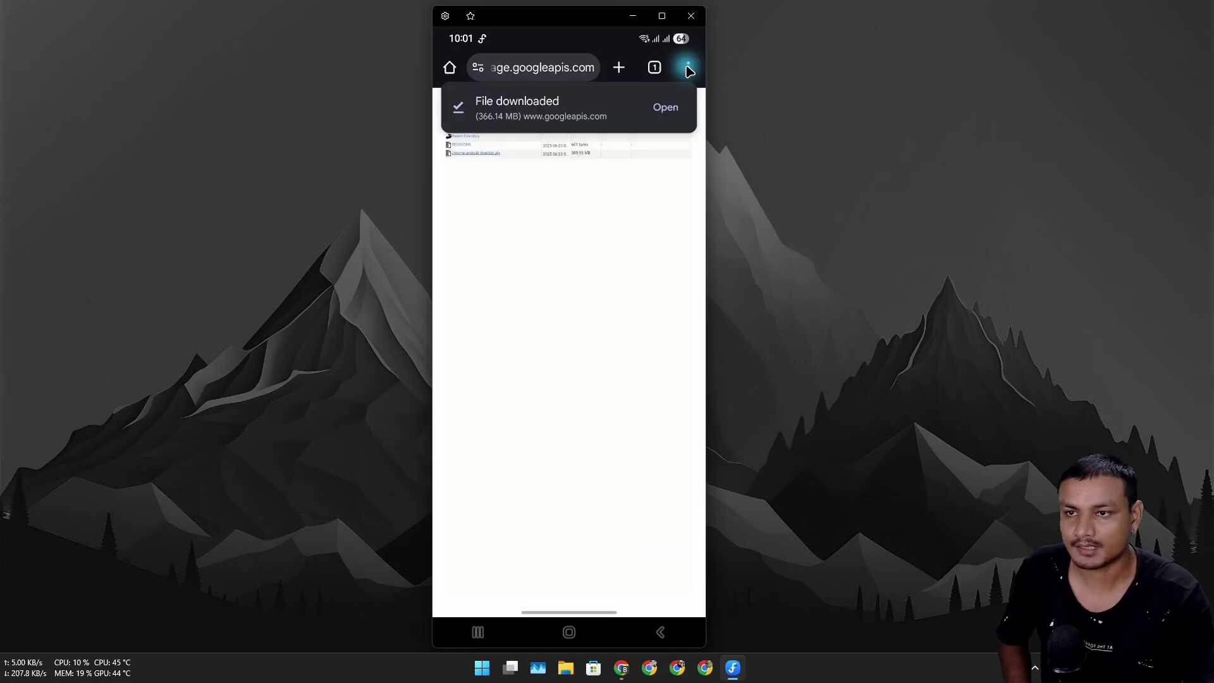
left_click(690, 69)
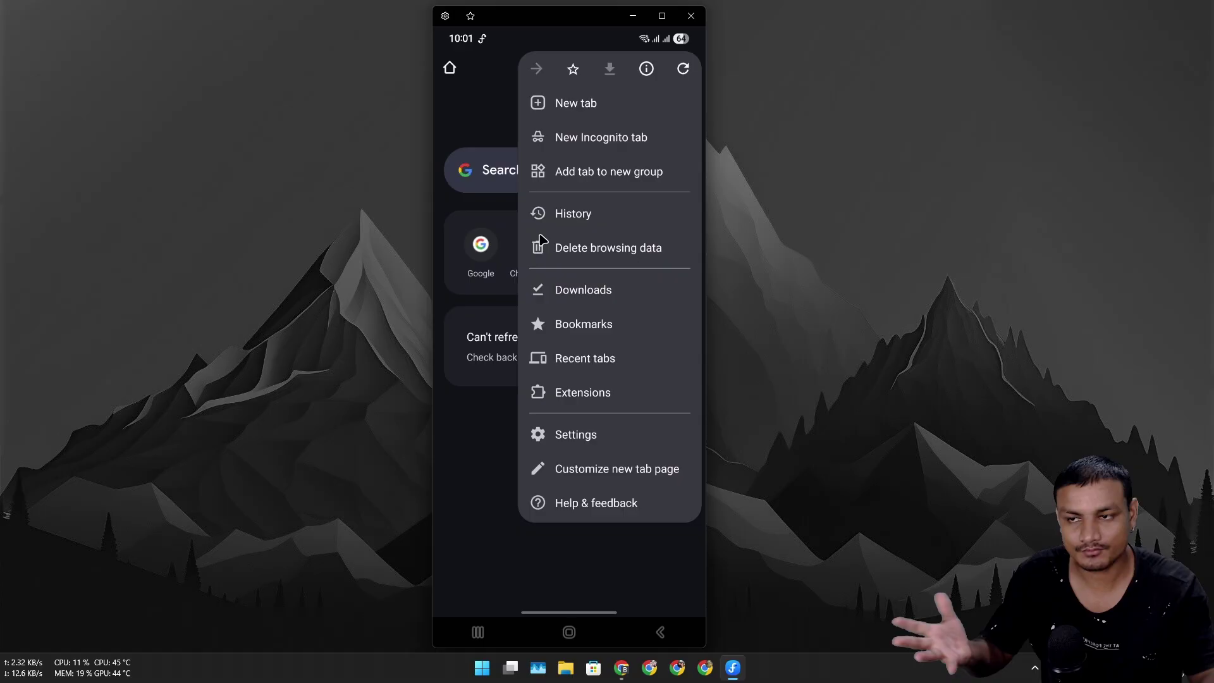
left_click(587, 397)
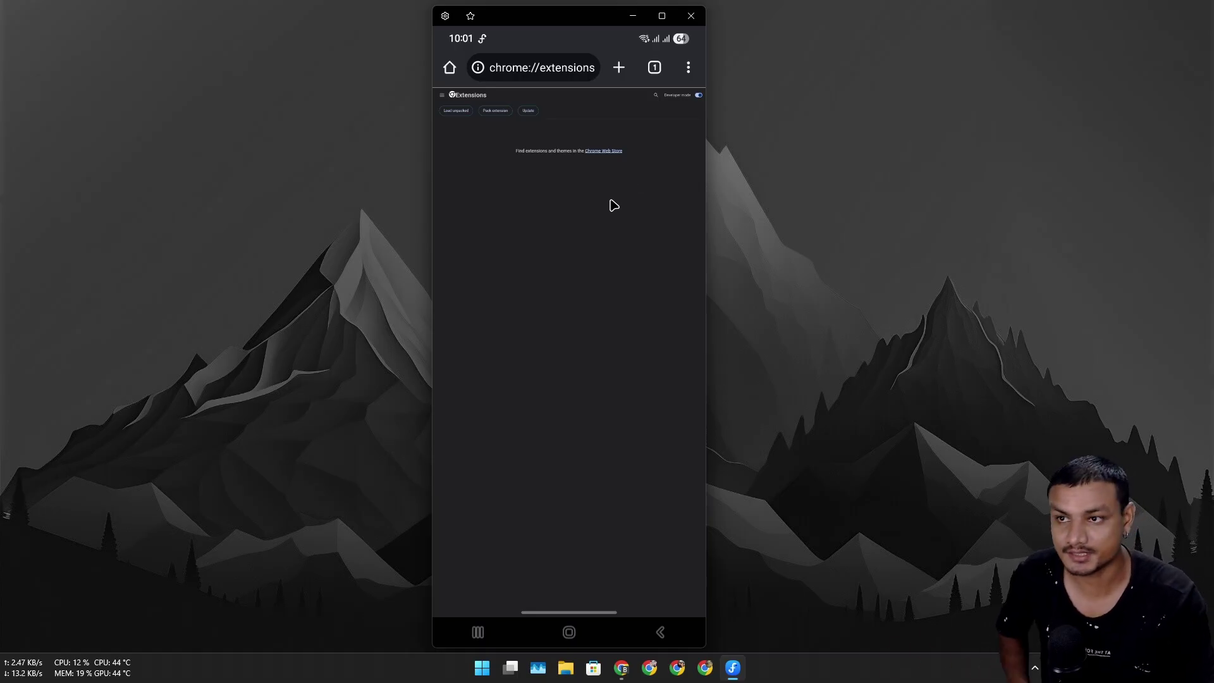
Bring up desktop chrome://extensions, shrink it, and move the phone mirror beside it
key("alt+Tab")
left_click_drag(940, 19, 336, 67)
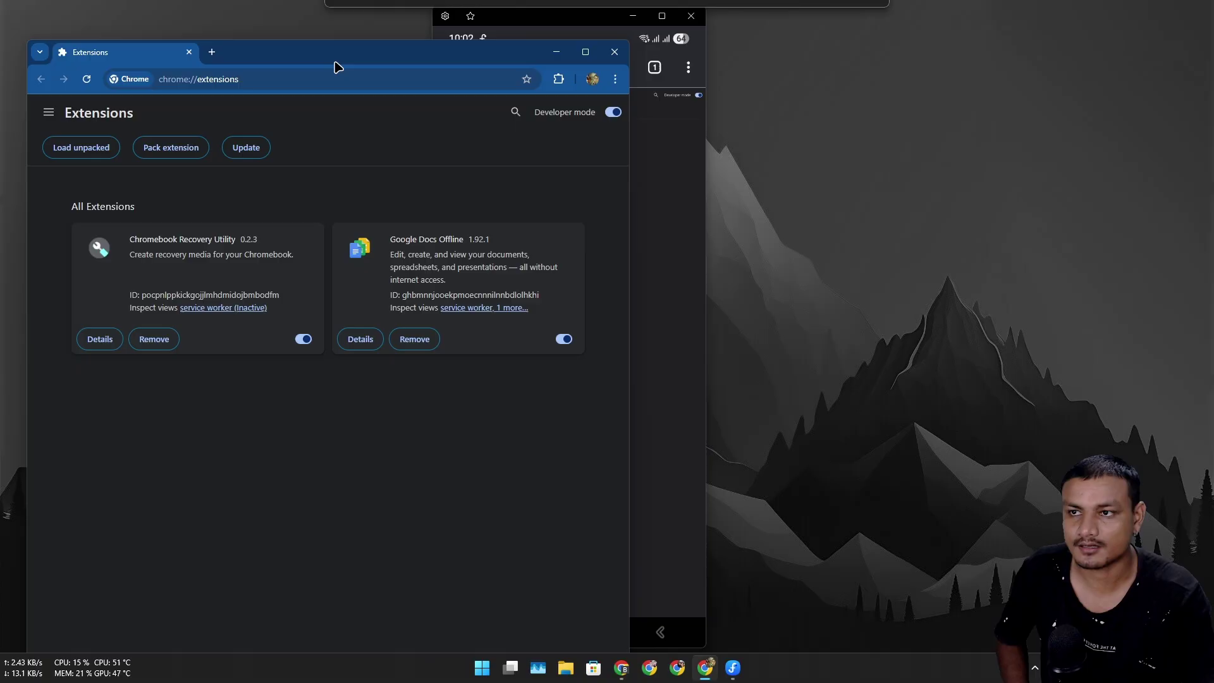
left_click_drag(582, 21, 664, 29)
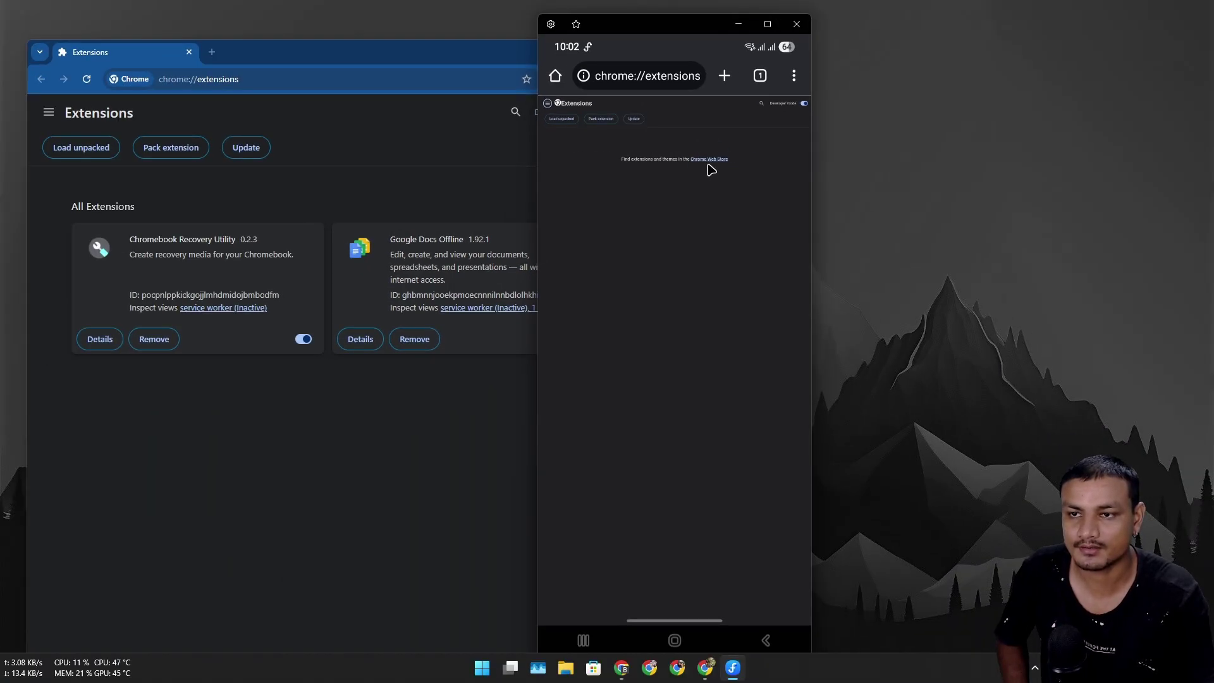
left_click(710, 159)
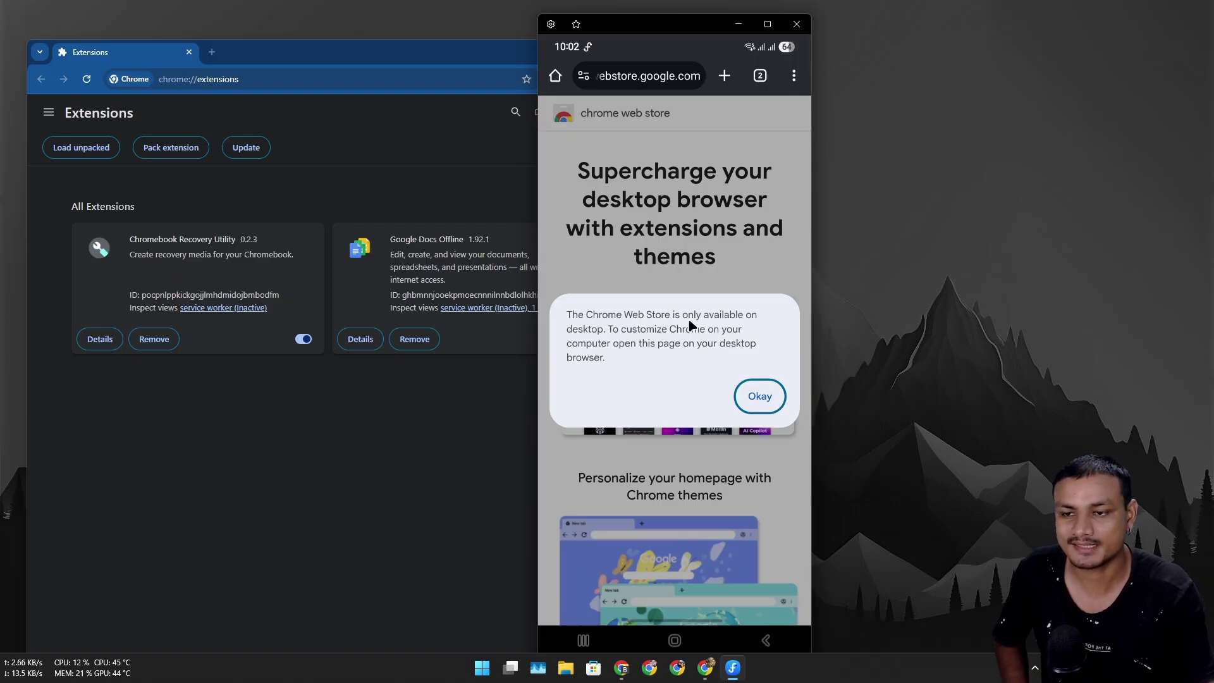
left_click(691, 343)
scroll(700, 374, "down", 5)
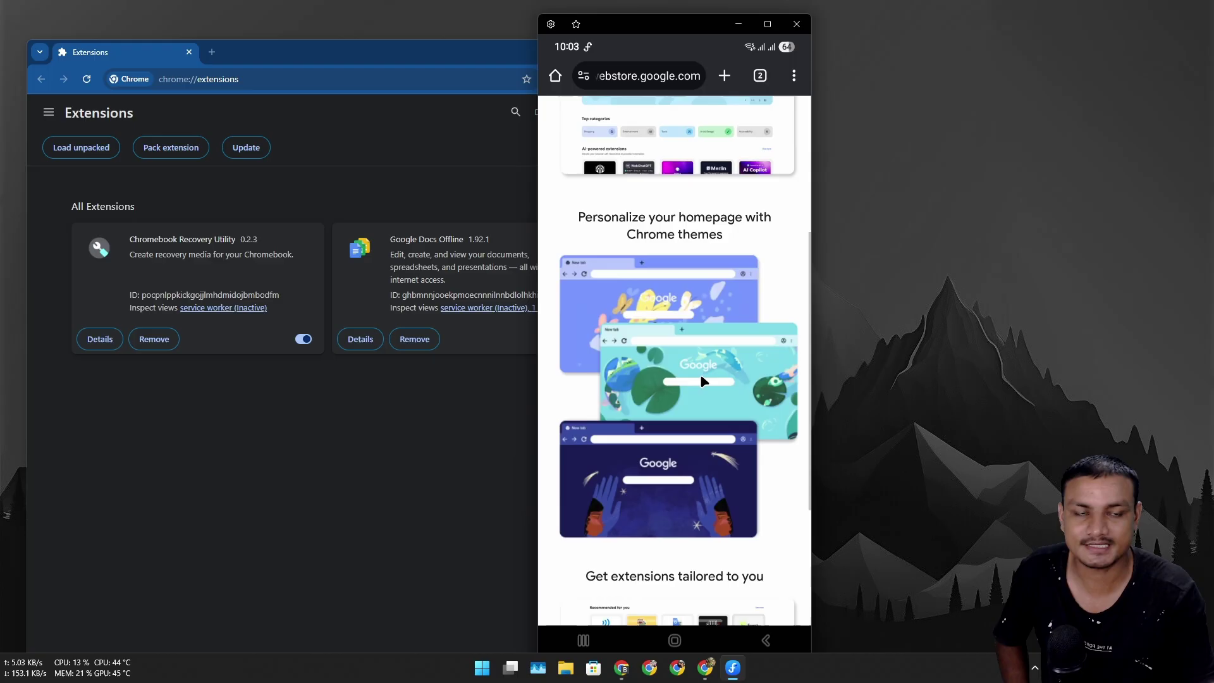
scroll(699, 374, "down", 3)
scroll(699, 374, "up", 4)
scroll(702, 380, "up", 5)
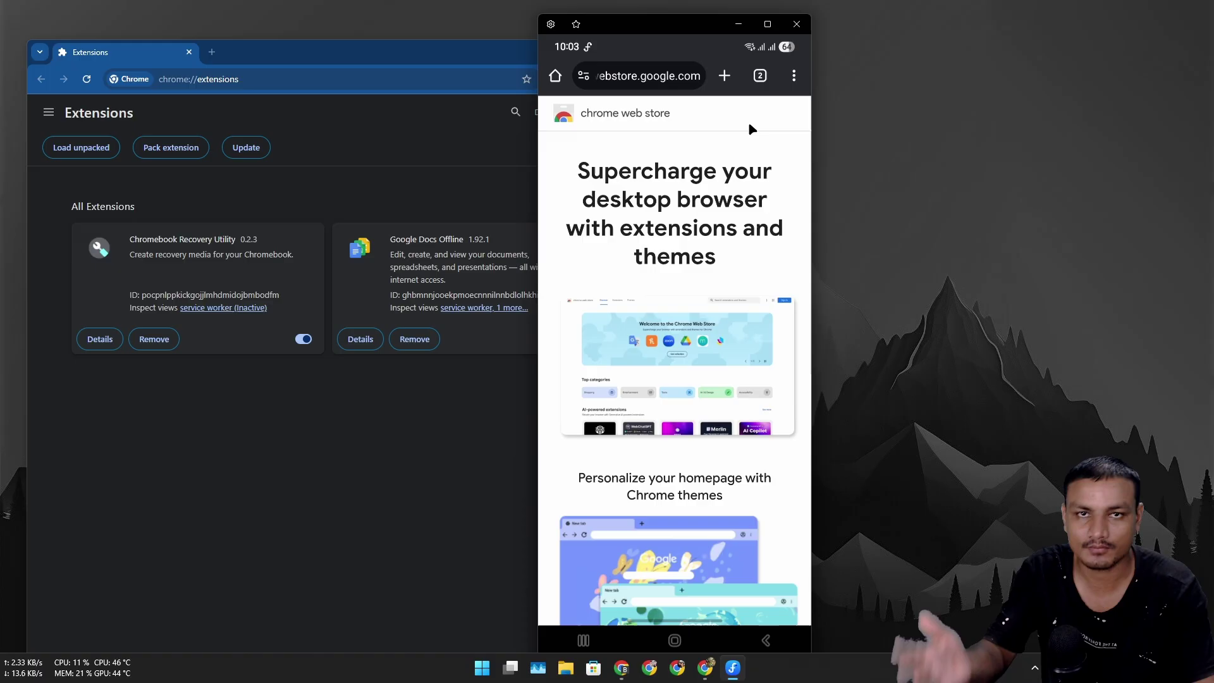
left_click(760, 76)
left_click(792, 156)
left_click(629, 206)
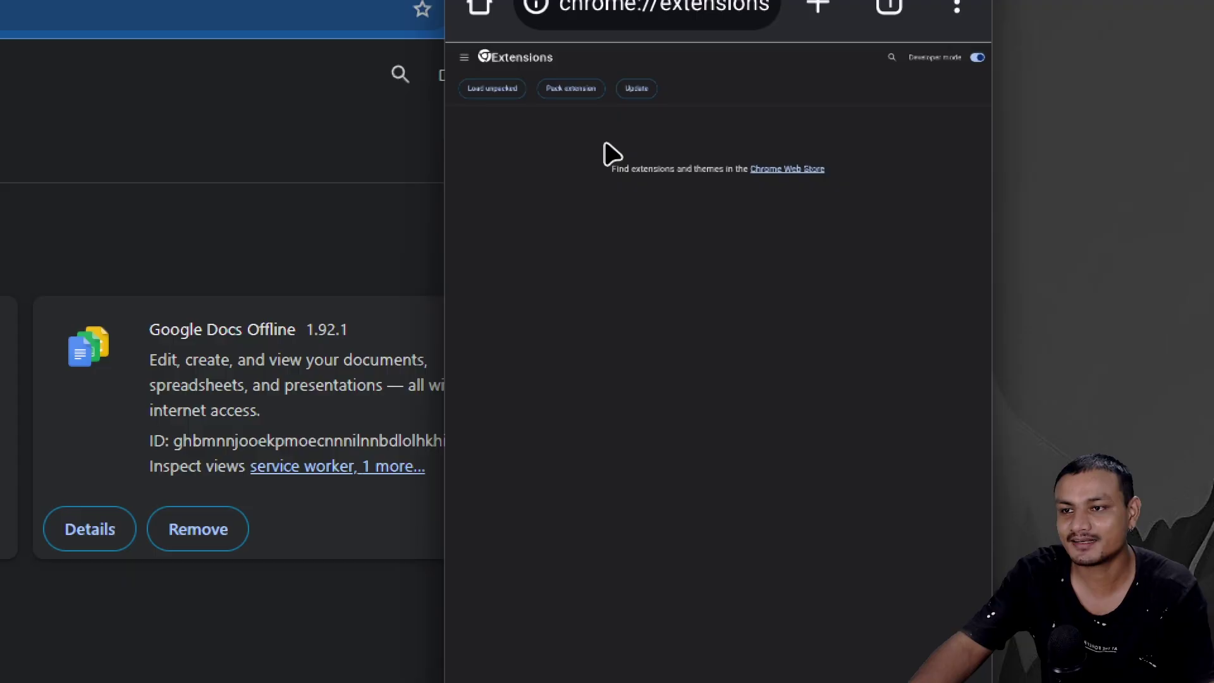
Reload chrome://extensions and try Load unpacked, which returns a load error
key("F5")
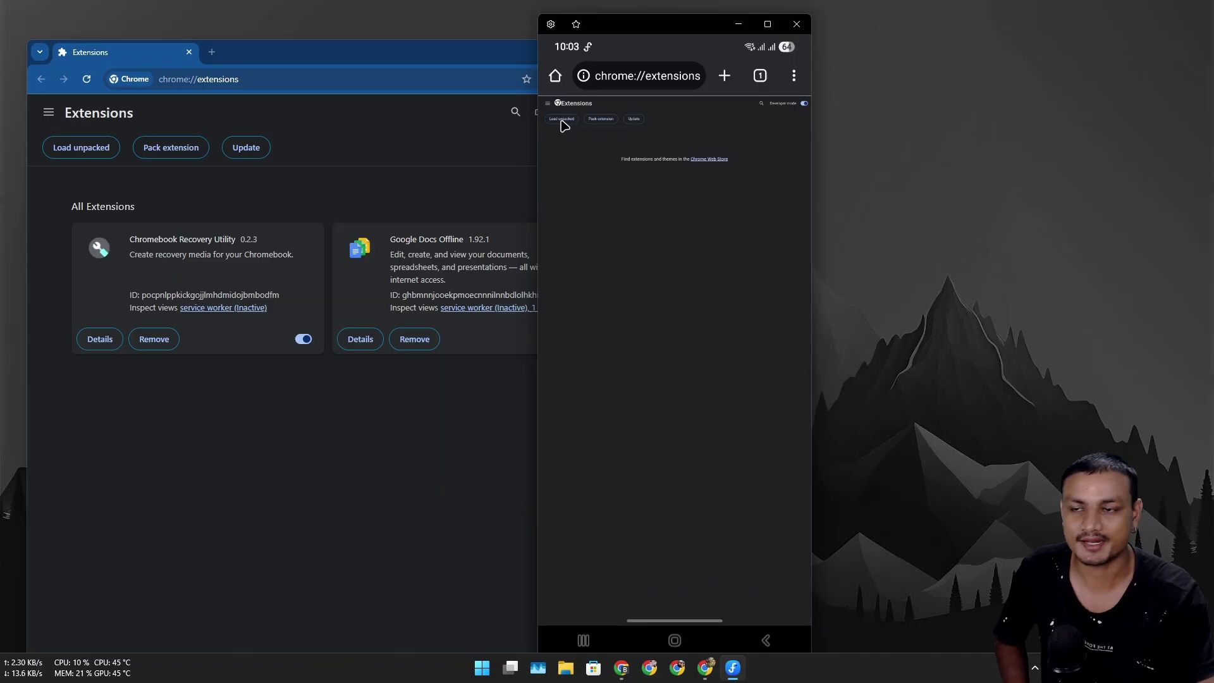
left_click(563, 122)
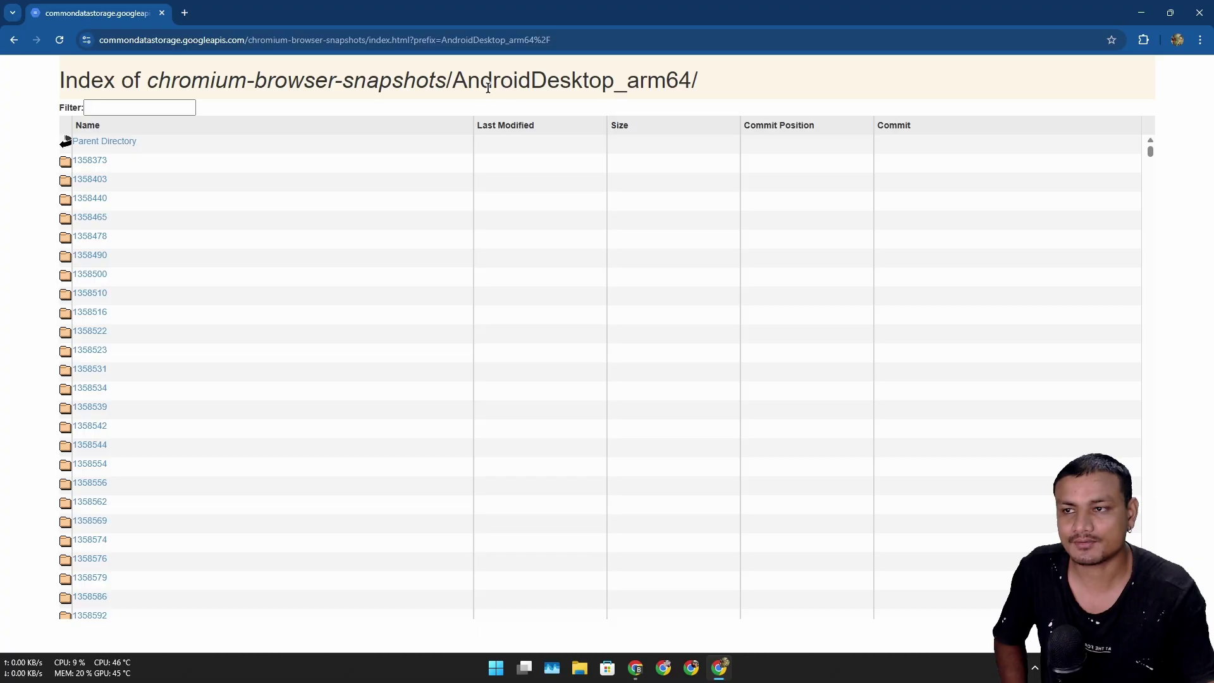
left_click_drag(454, 80, 690, 84)
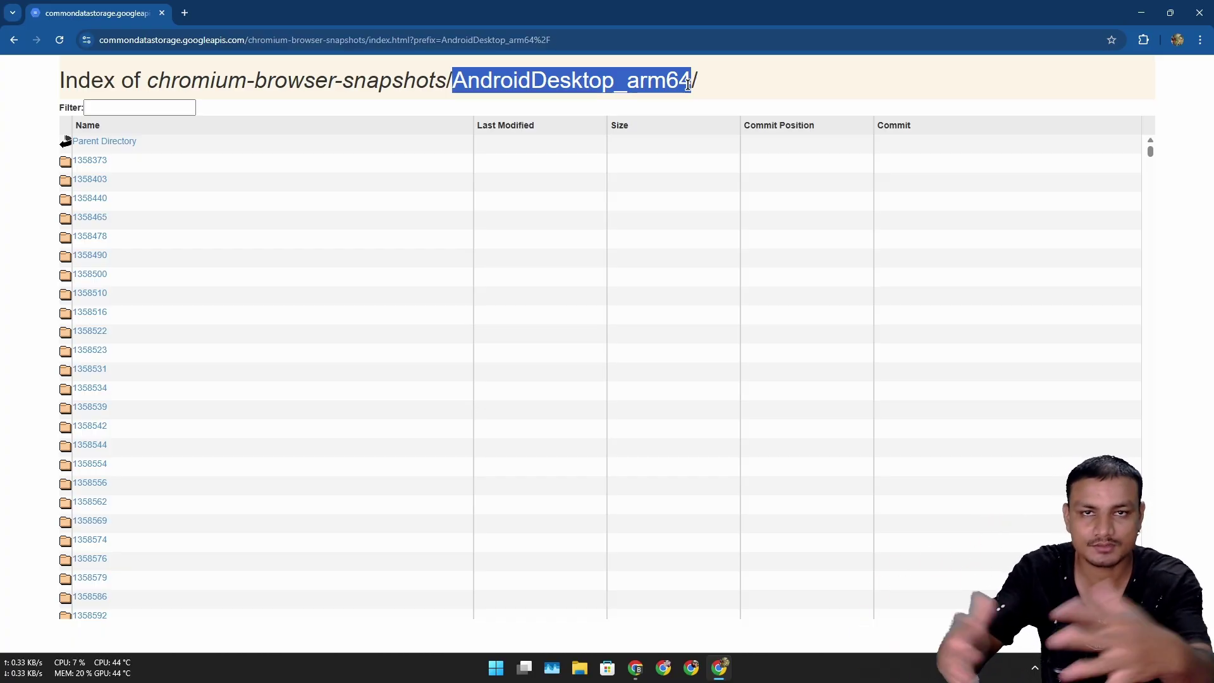
left_click(502, 101)
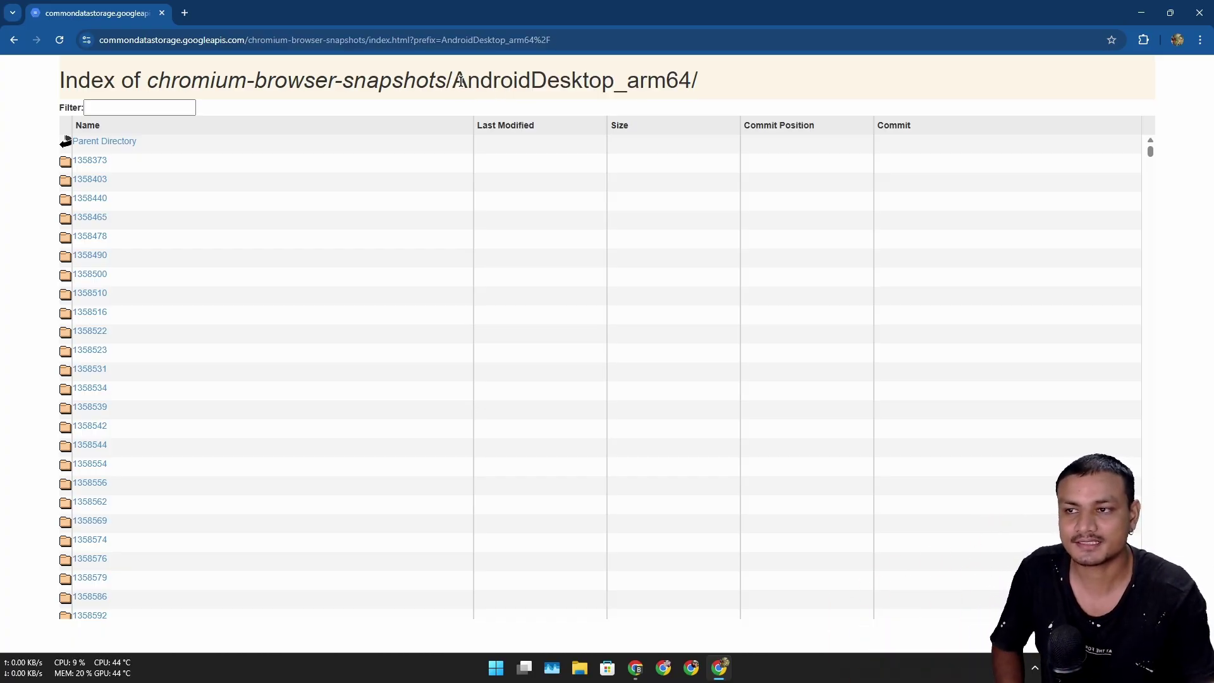
left_click_drag(453, 80, 608, 82)
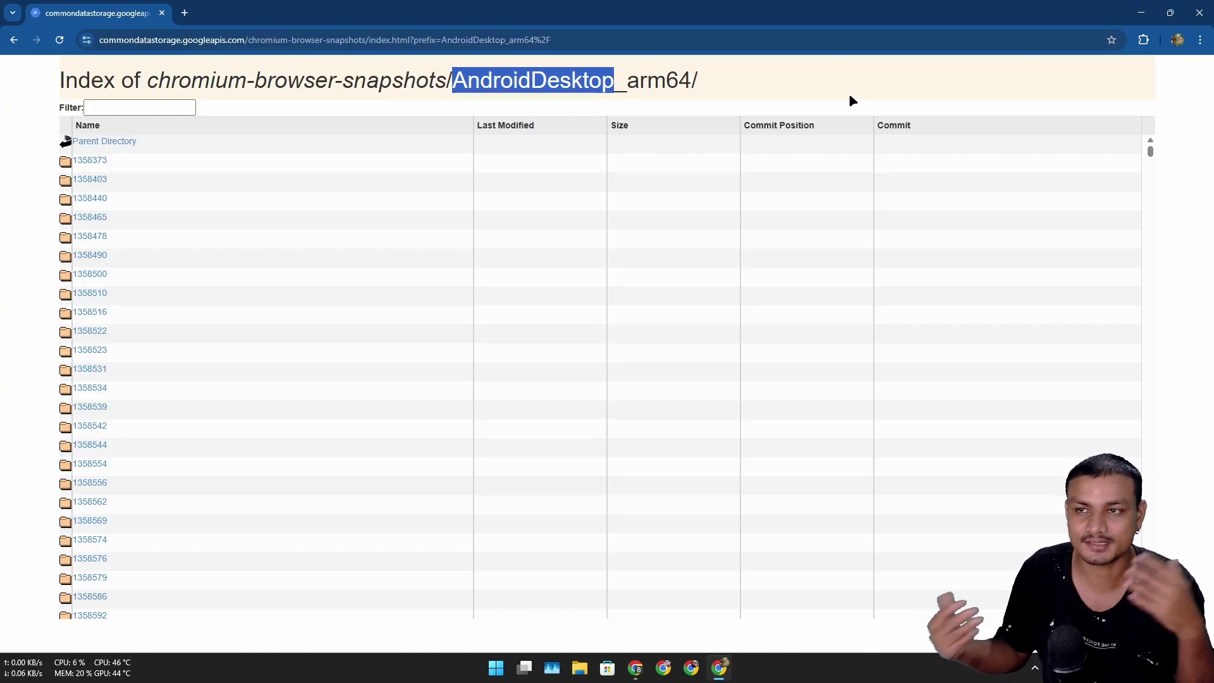
left_click_drag(690, 80, 458, 80)
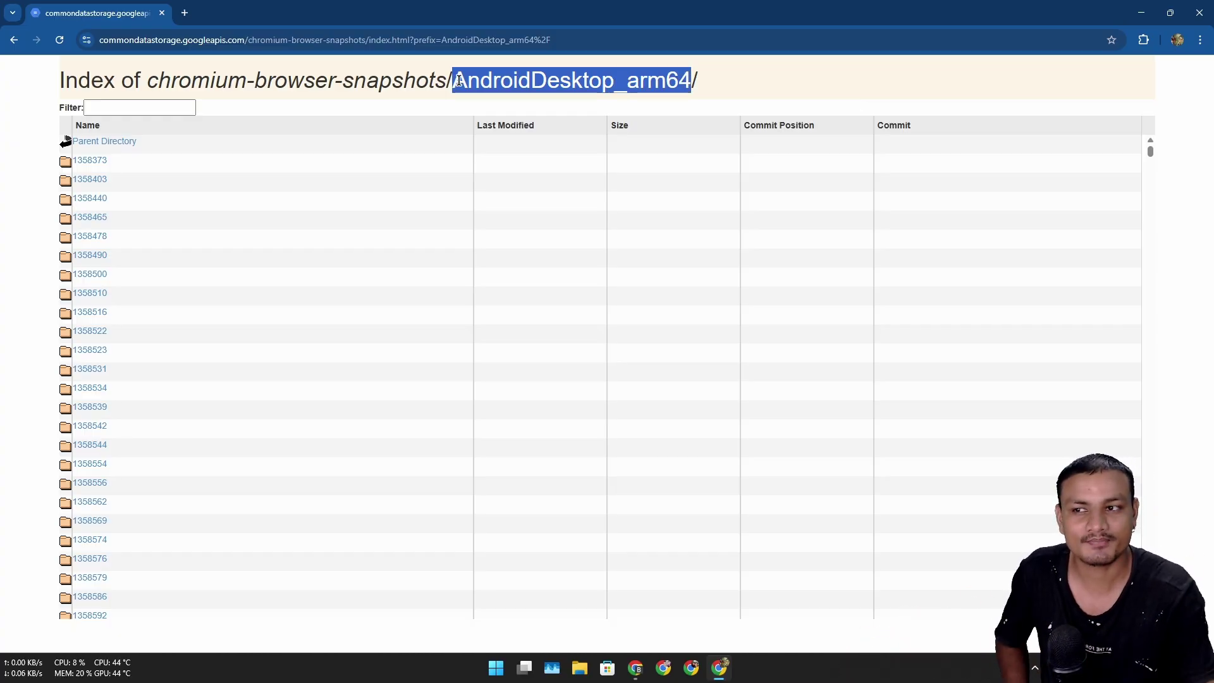
left_click(458, 80)
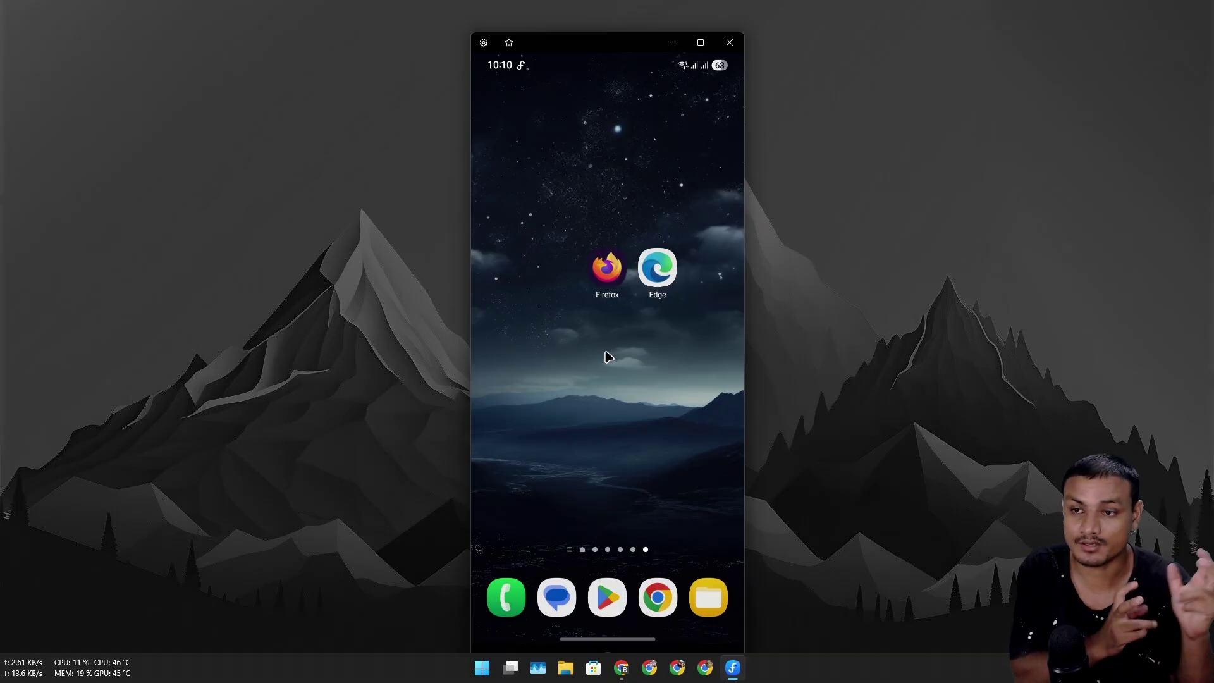
Open Firefox's Extensions page listing Privacy Badger and Dark Reader, then return home
left_click(611, 282)
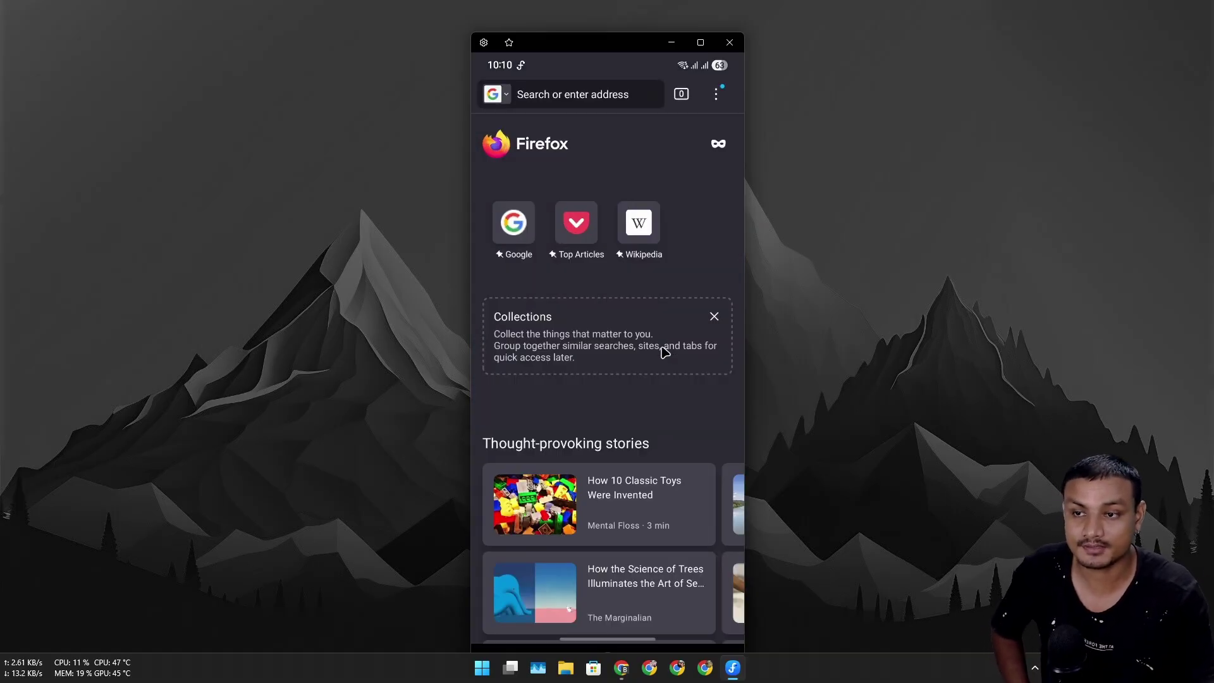
left_click(717, 94)
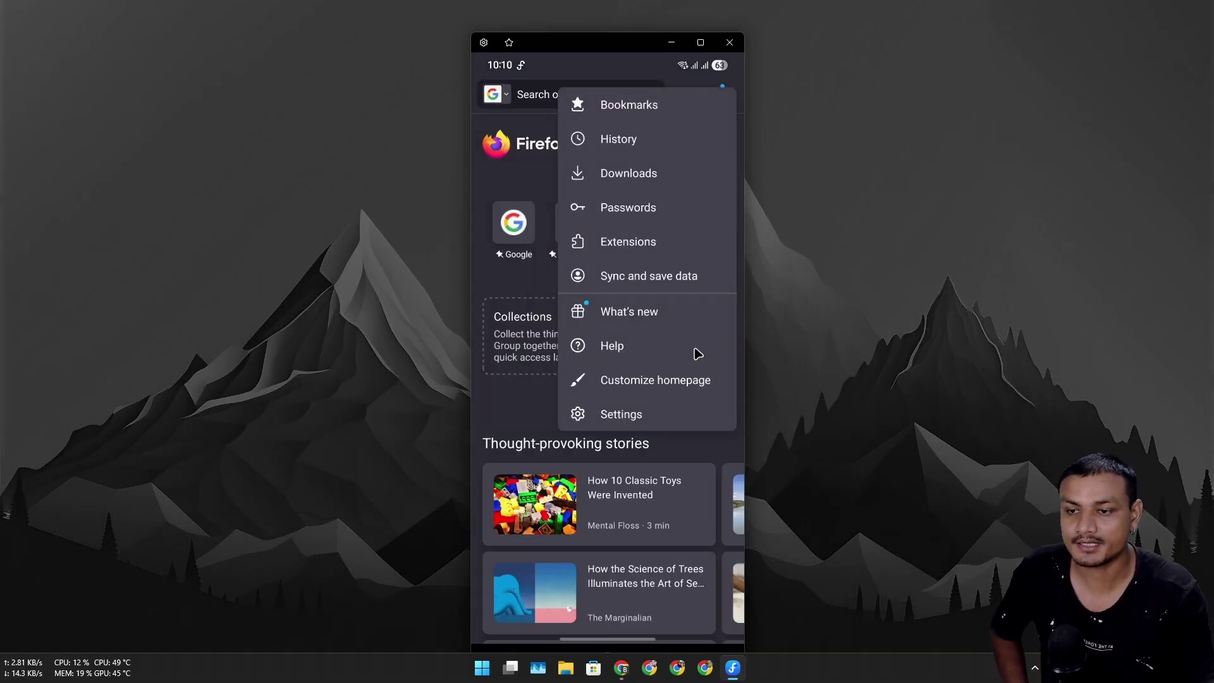
left_click(633, 244)
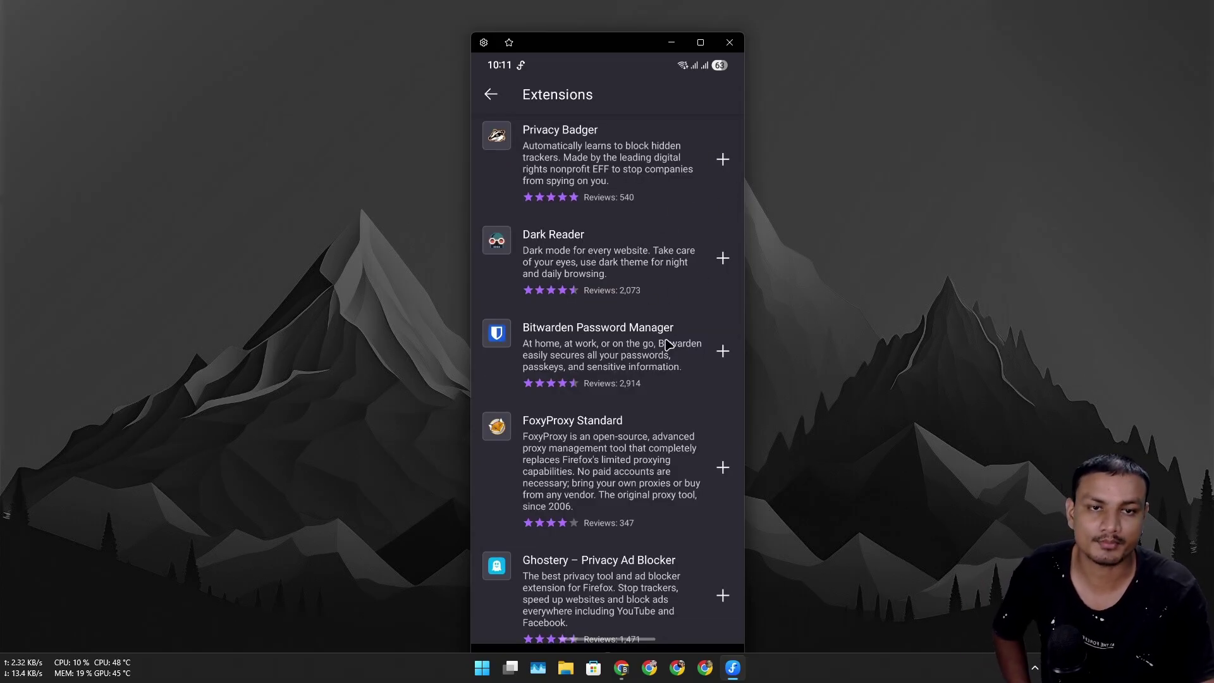
key("super+h")
Launch Microsoft Edge and open its menu showing Extensions, Dark mode and Settings
left_click(657, 266)
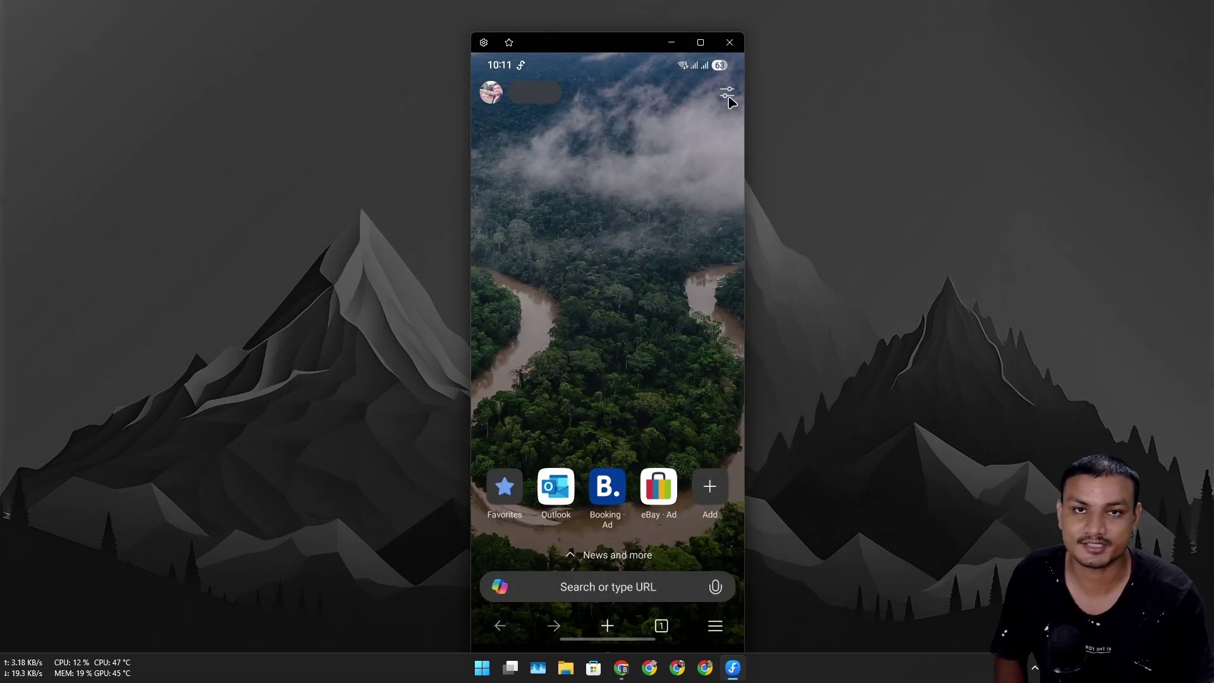
left_click(713, 627)
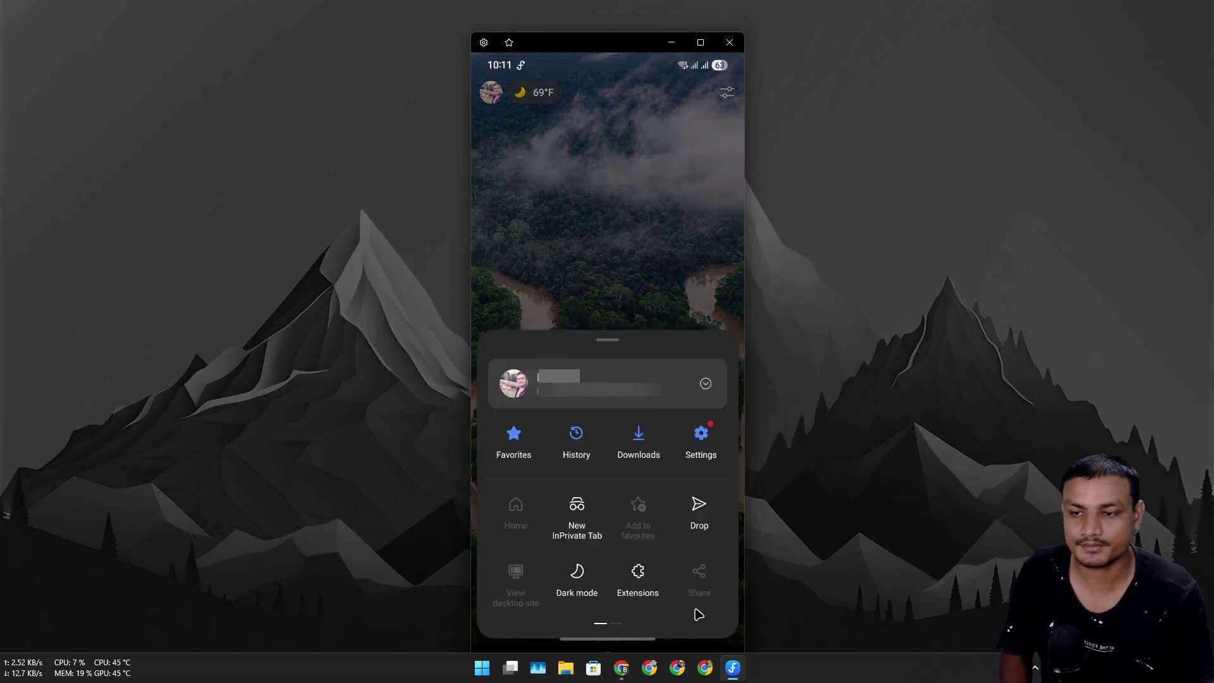